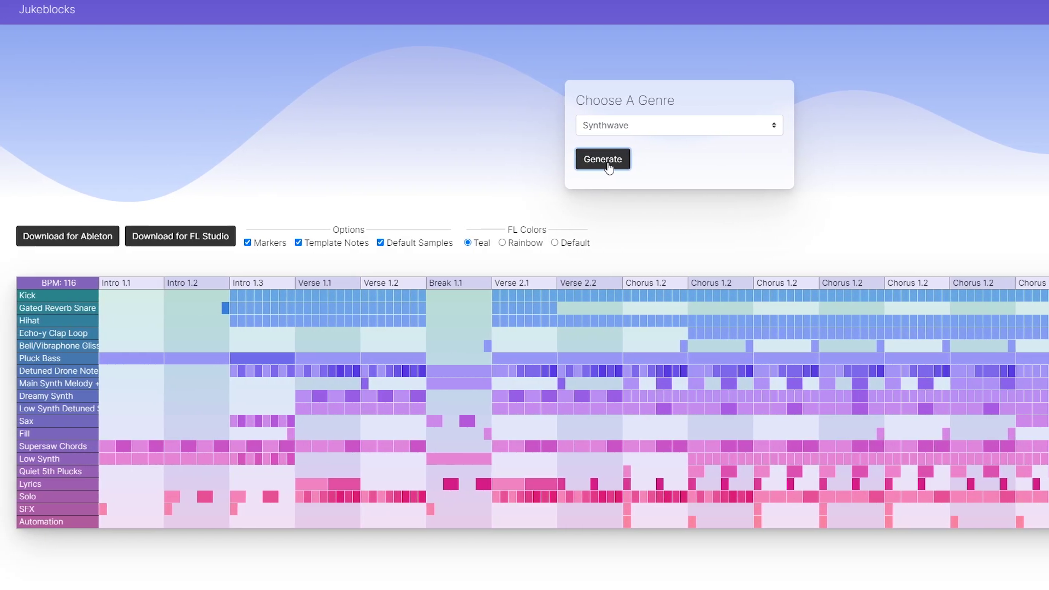
- Generate a 137 BPM Eurodance arrangement and download it as FL Studio and Ableton projects
left_click(587, 168)
left_click(611, 164)
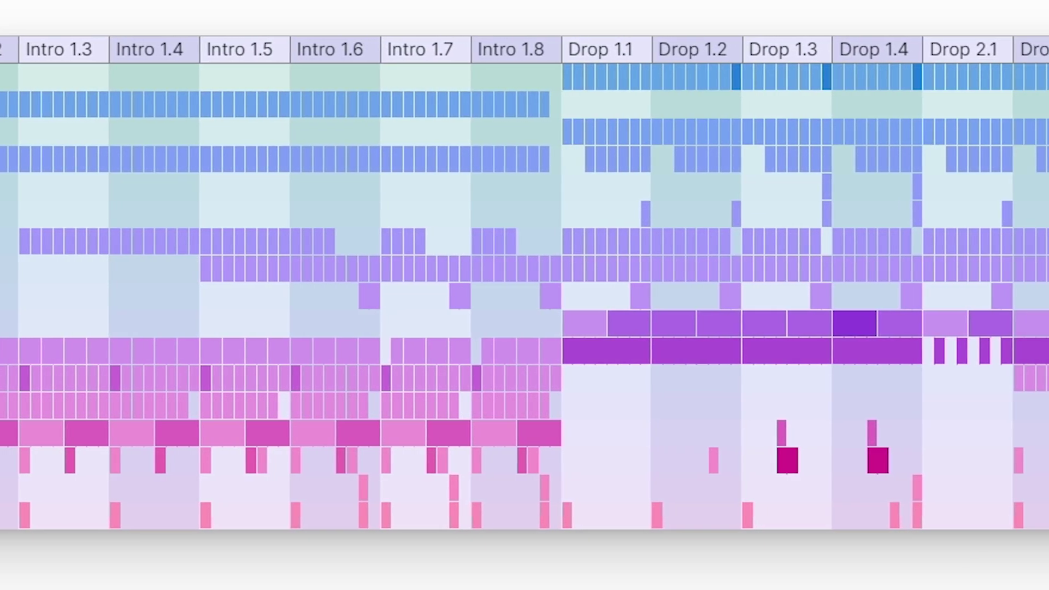
left_click(204, 125)
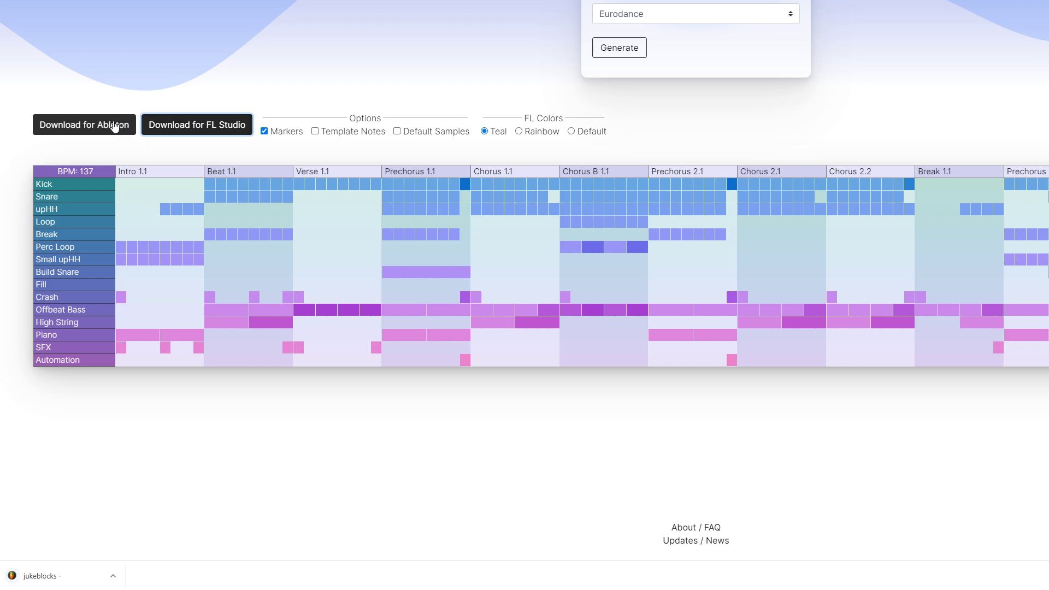
left_click(114, 126)
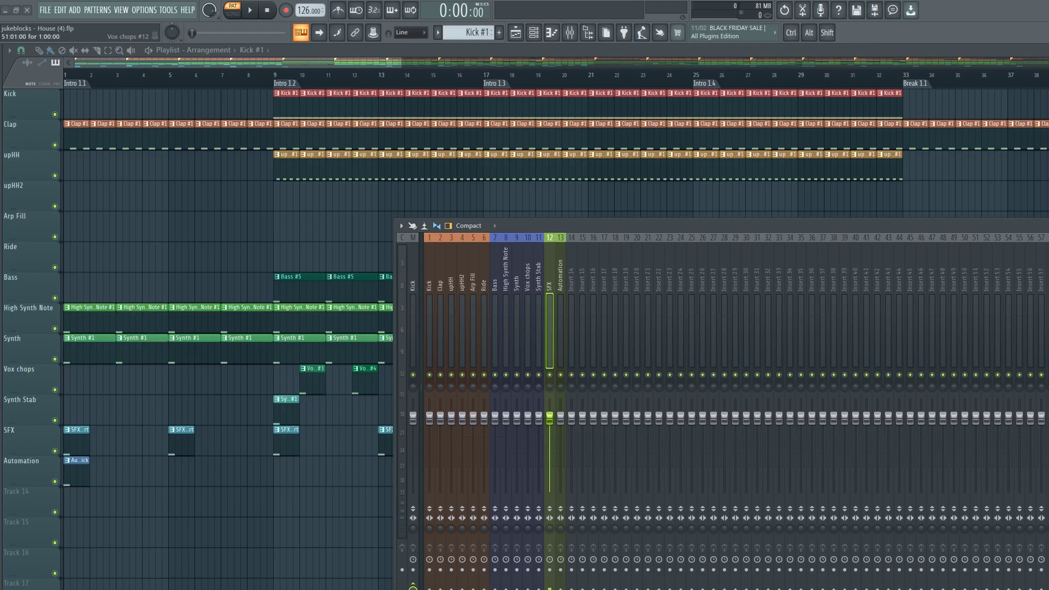
- Hide the mixer and play the House project in song mode from the playlist
key("F9")
scroll(352, 218, "down", 4)
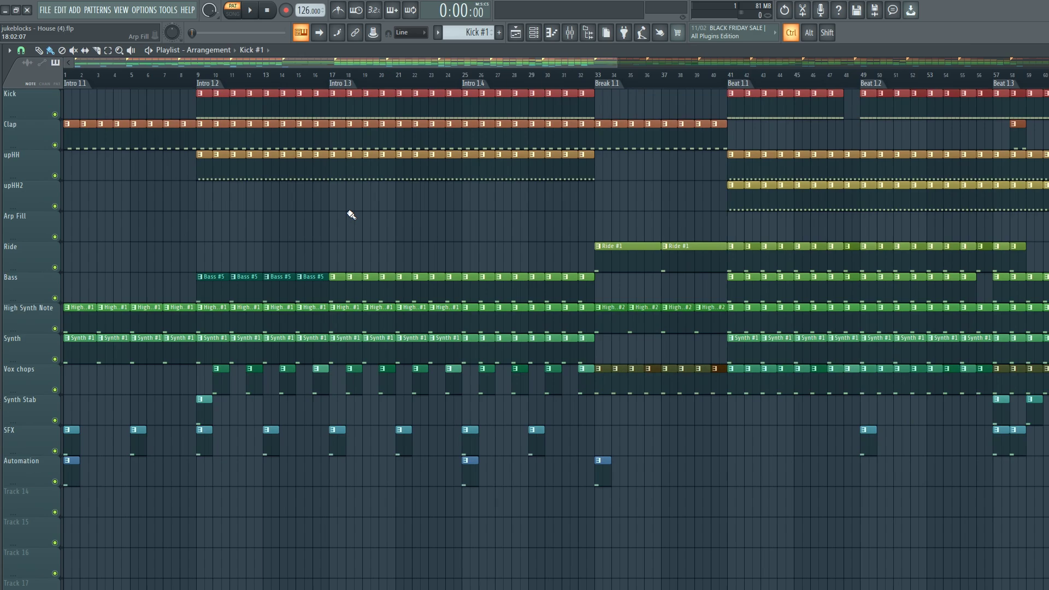
scroll(136, 110, "down", 2)
left_click(133, 75)
key("space")
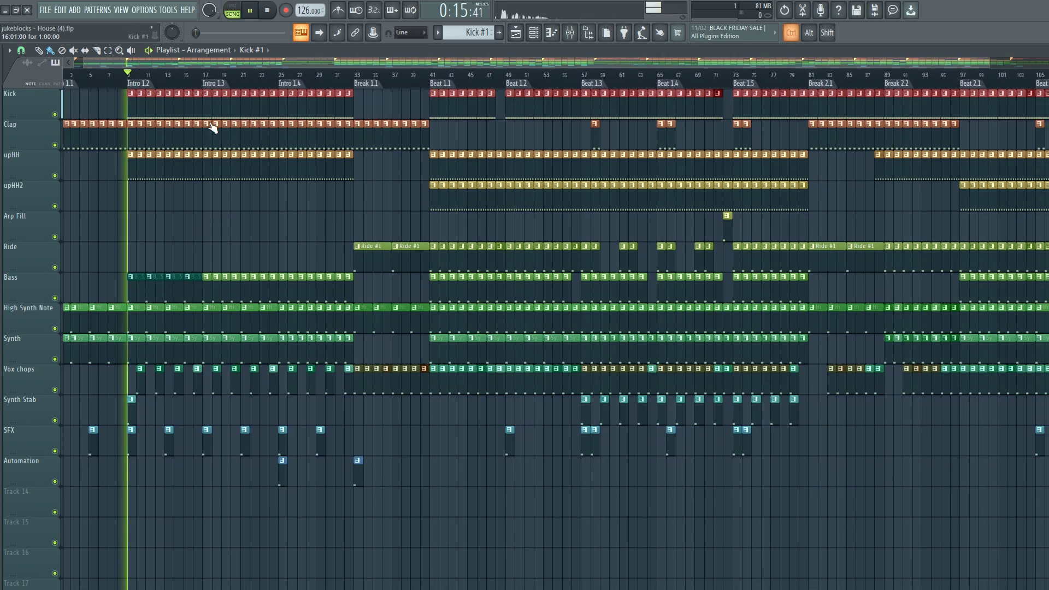
- Show the Mixer and Channel rack with the coloured channels, then stop playback
key("F9")
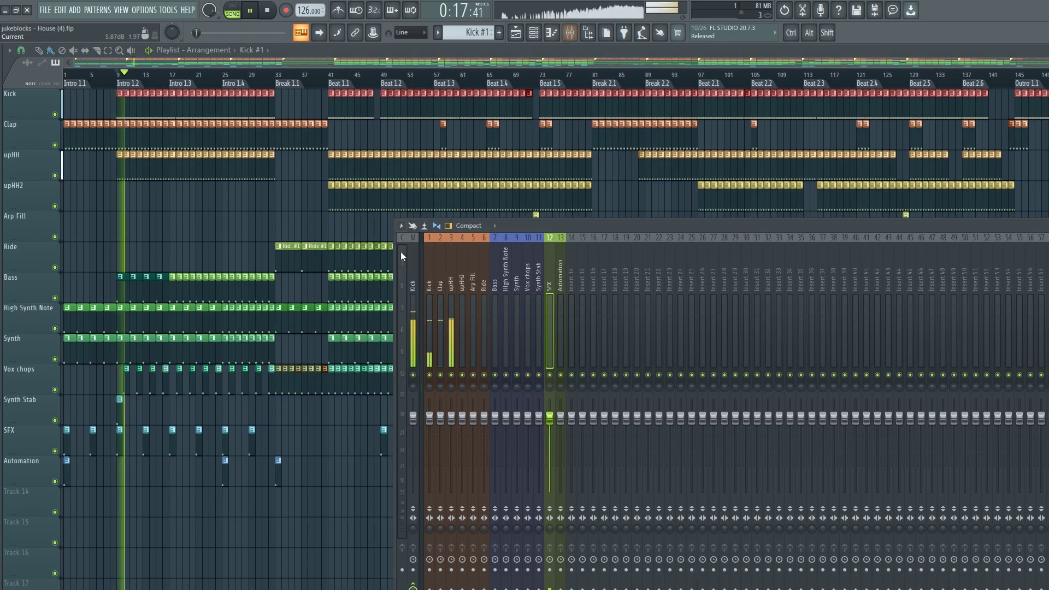
key("F6")
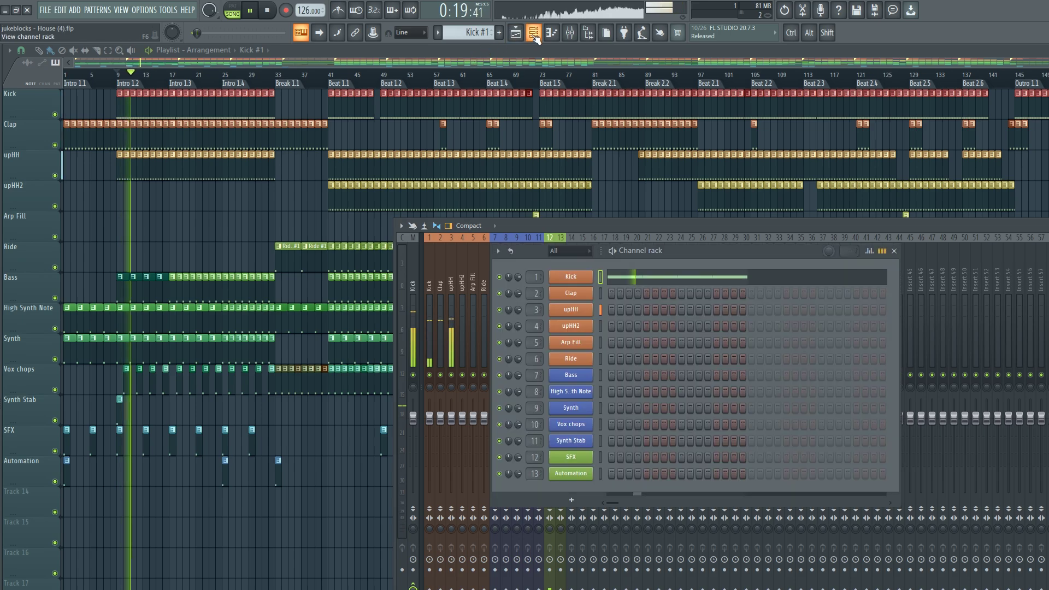
key("space")
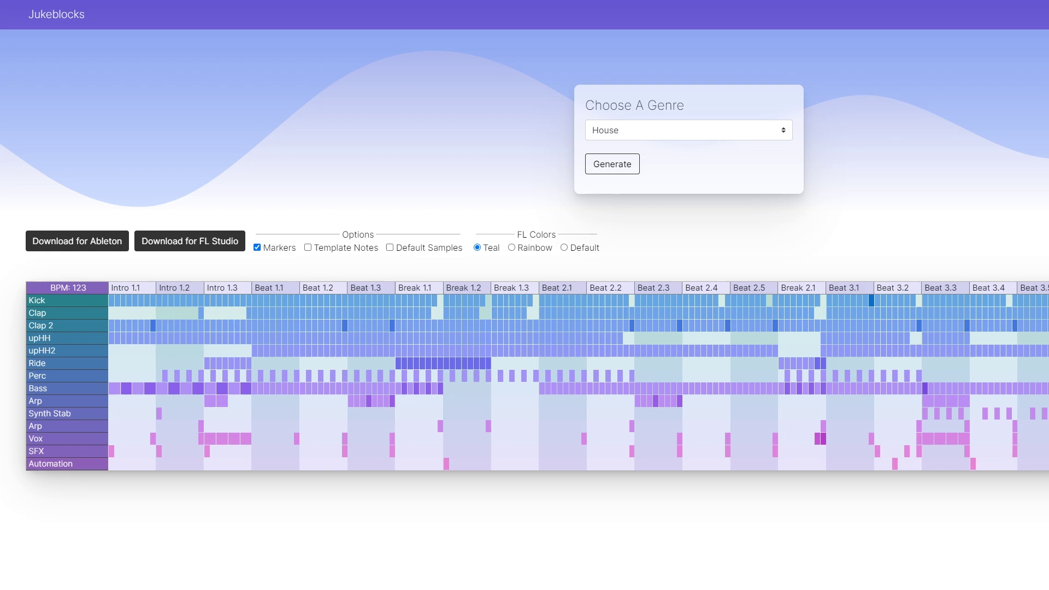
- Keep House as the genre and generate three new arrangements, ending at 116 BPM
left_click(642, 129)
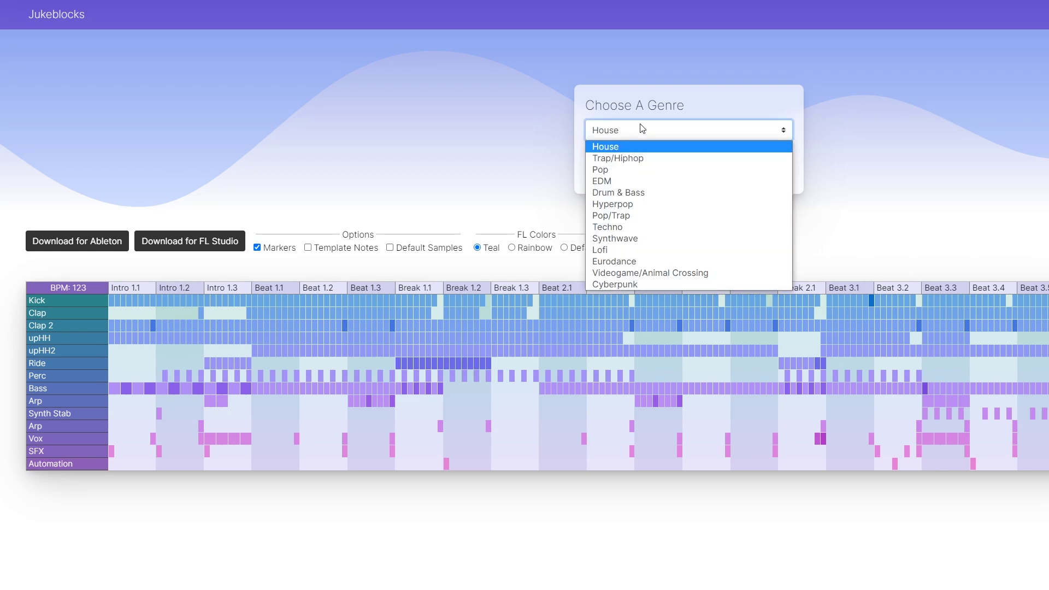
left_click(650, 147)
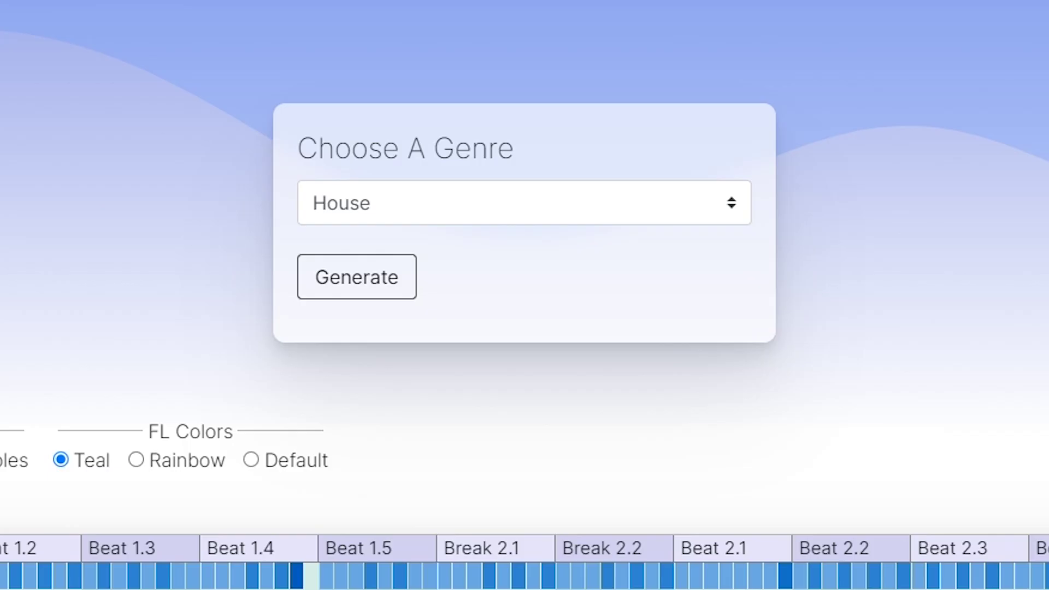
left_click(598, 205)
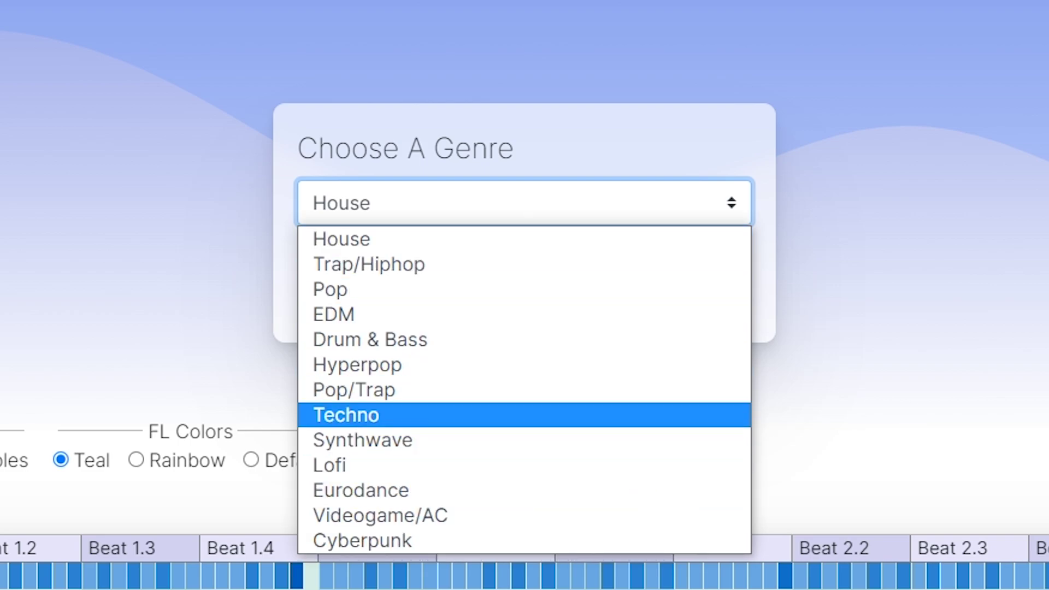
left_click(376, 281)
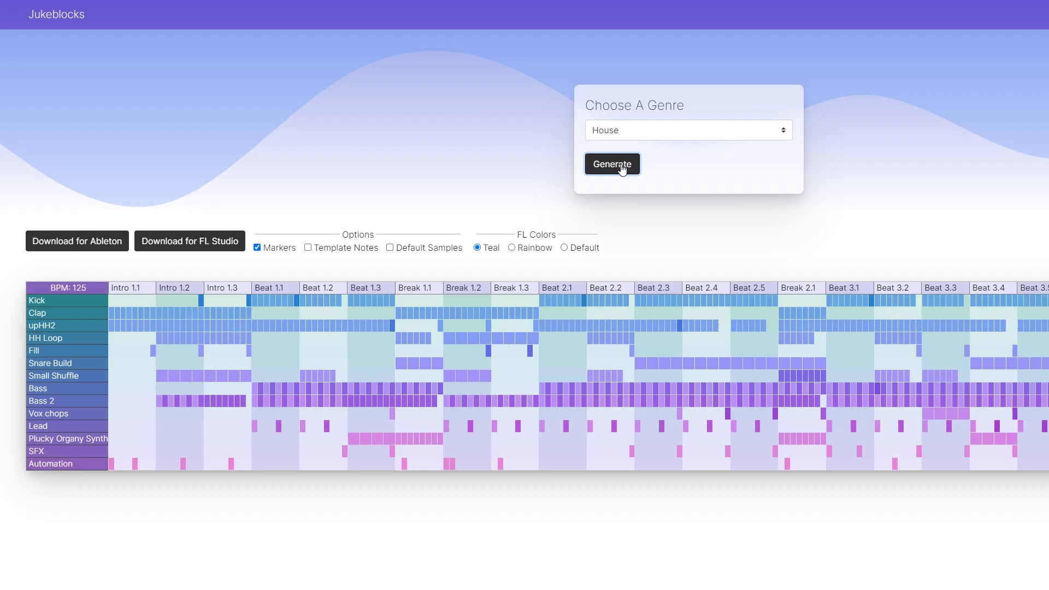
left_click(623, 170)
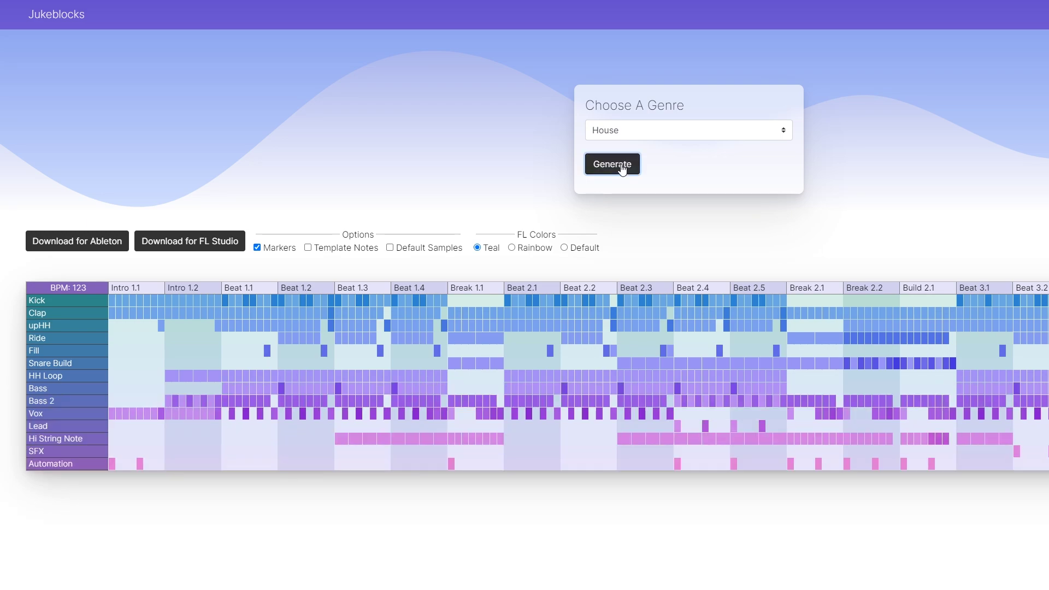
left_click(622, 170)
left_click(622, 170)
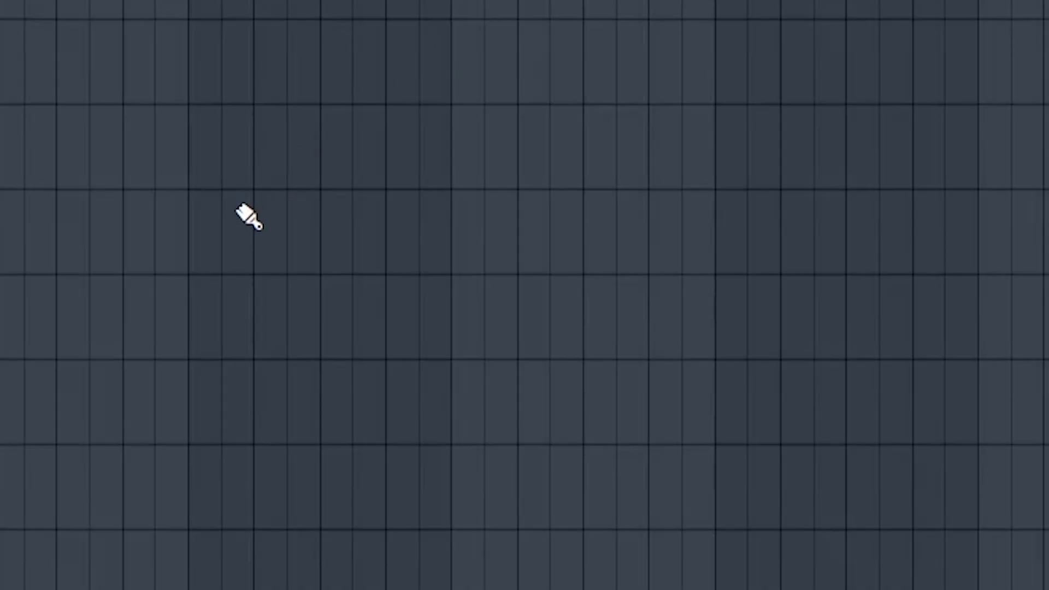
- Paint a row of pattern clips across the FL Studio playlist
mouse_move(208, 243)
left_mouse_down()
mouse_move(714, 228)
mouse_move(901, 251)
left_mouse_up()
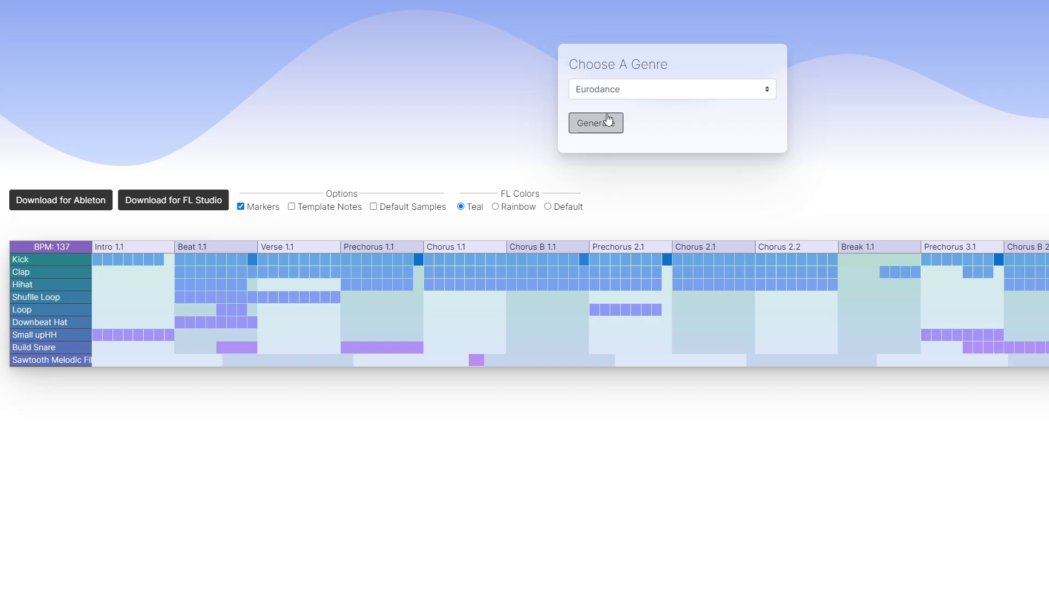
- Switch the genre to Lofi and generate two Lofi arrangements
left_click(604, 122)
left_click(604, 89)
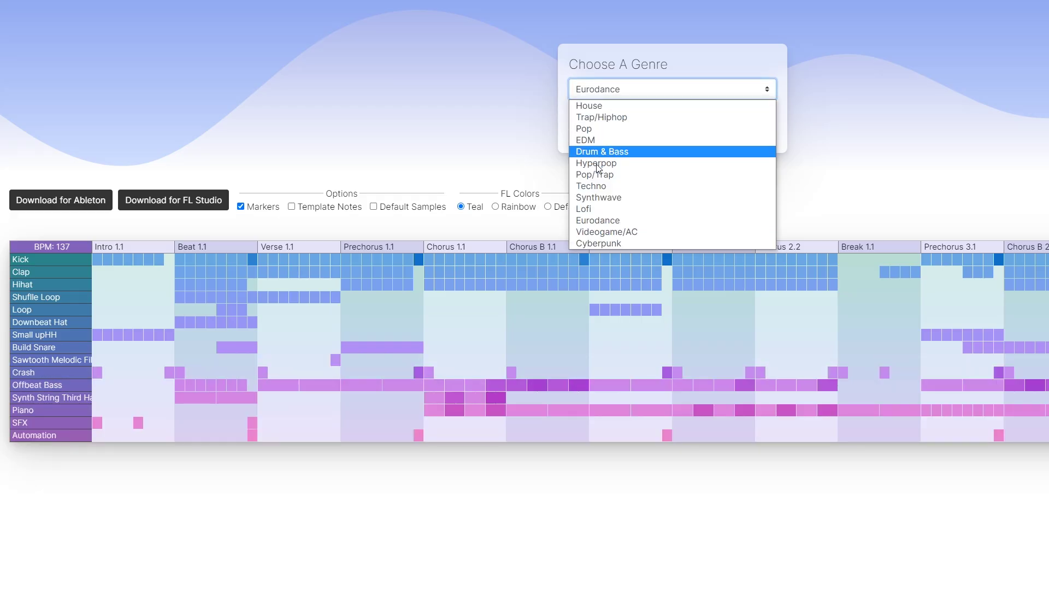
left_click(603, 211)
left_click(606, 132)
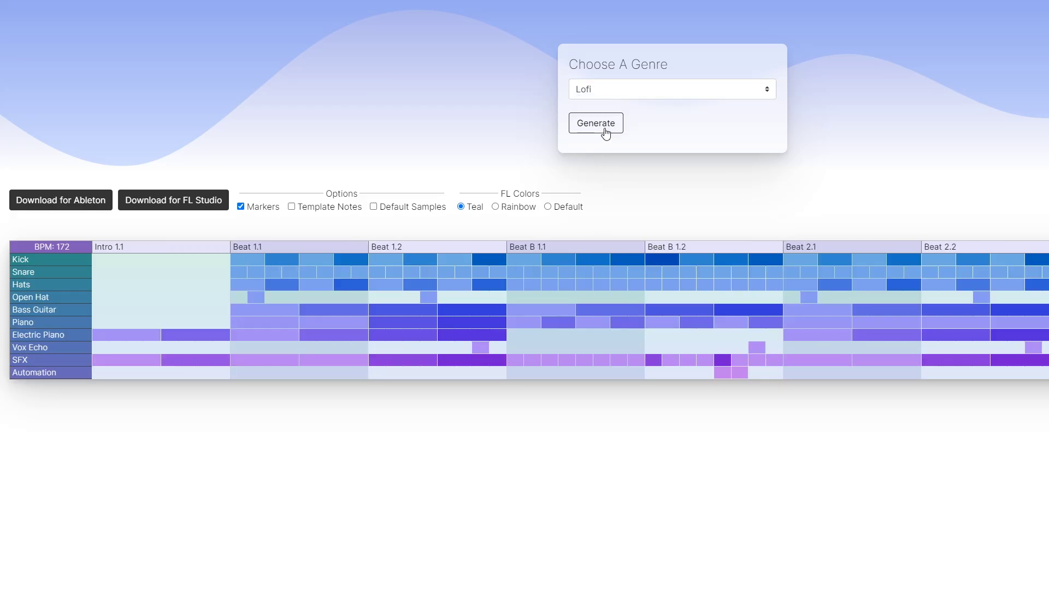
left_click(606, 131)
- Generate Techno arrangements, then a Pop one, then a House one
left_click(604, 90)
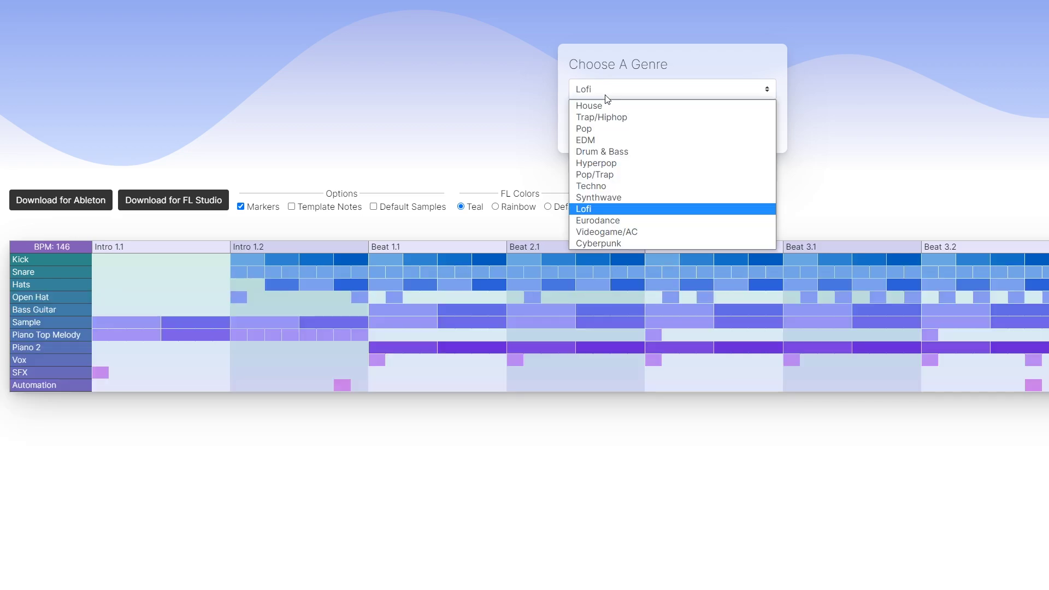
left_click(607, 187)
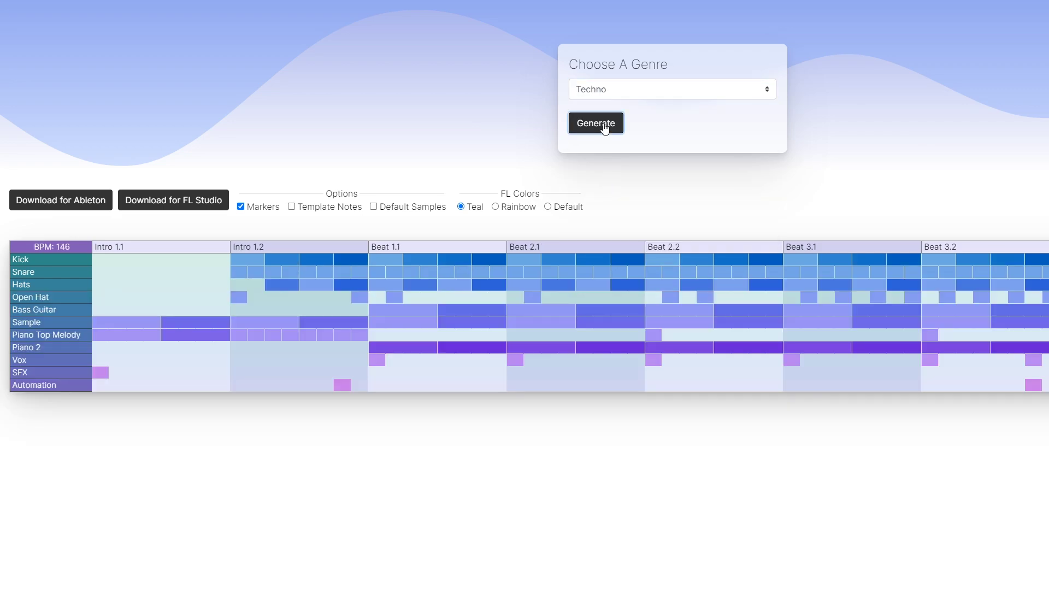
left_click(605, 129)
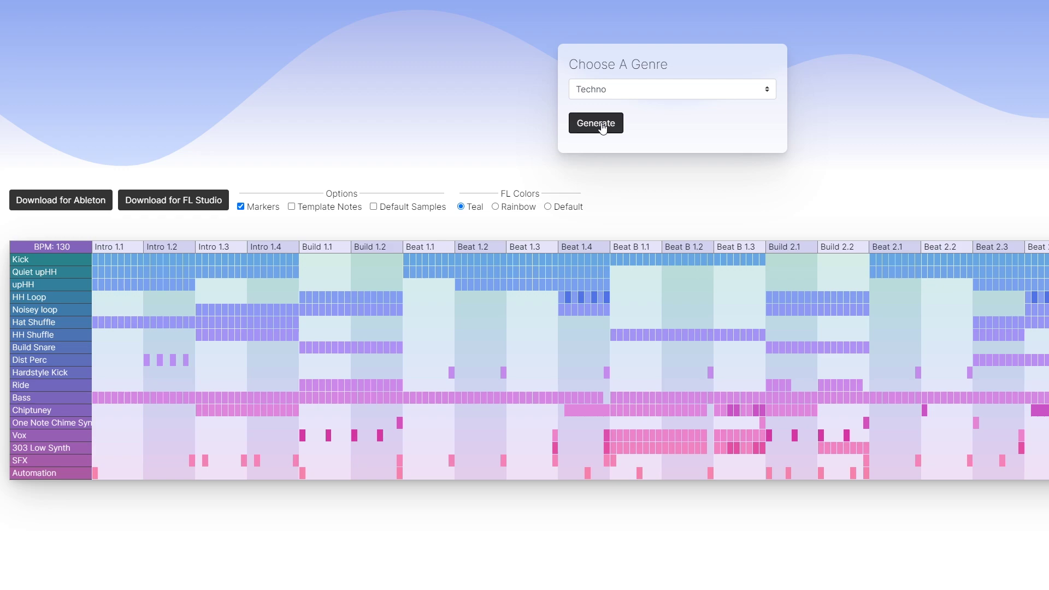
left_click(603, 128)
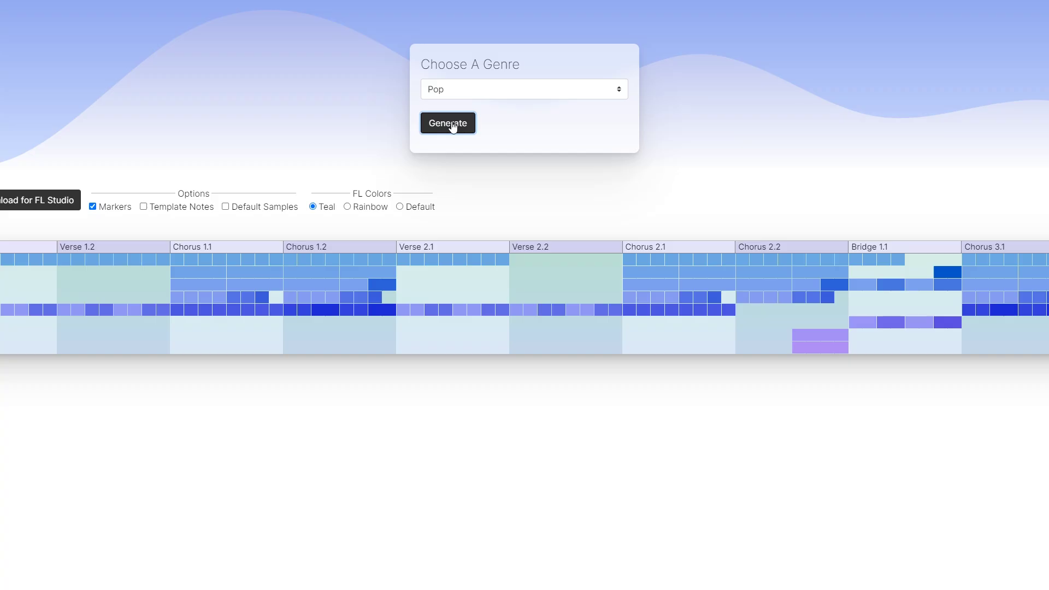
left_click(452, 127)
left_click(461, 98)
left_click(454, 105)
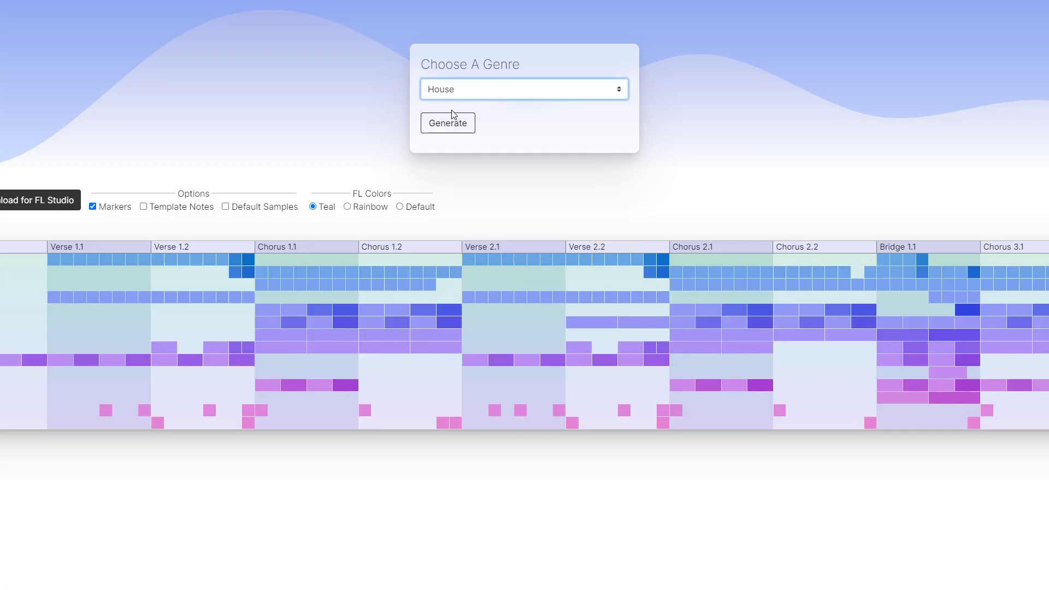
left_click(451, 126)
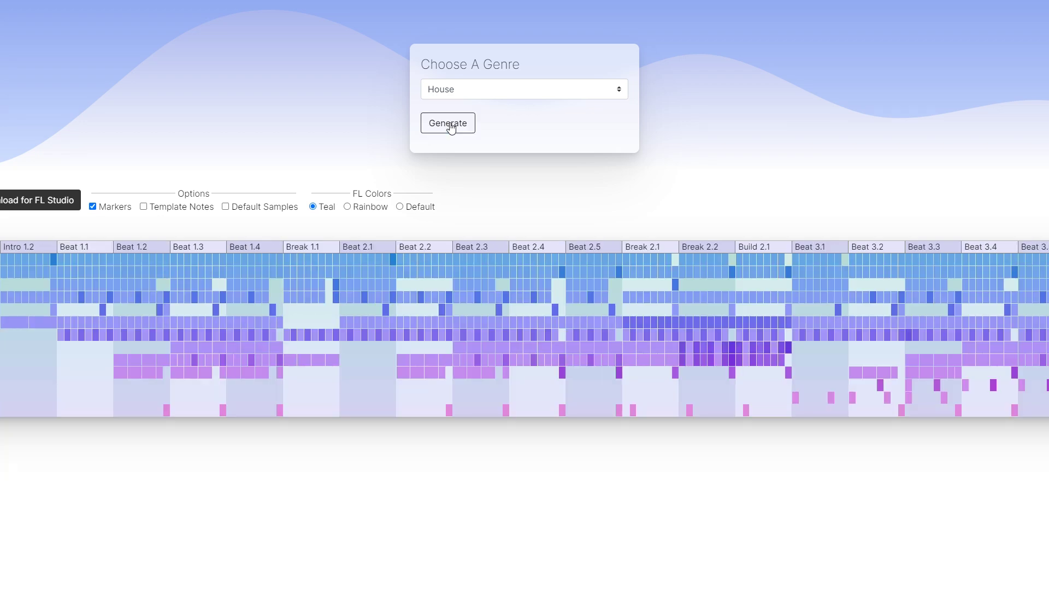
- Generate two Drum & Bass arrangements, then a Hyperpop song structure
left_click(466, 93)
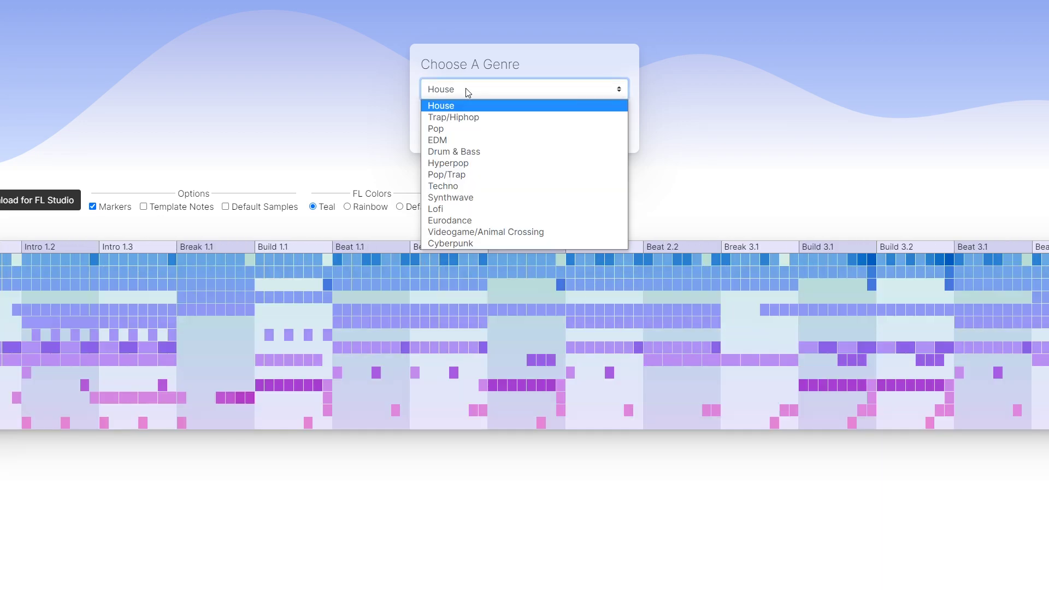
left_click(458, 152)
left_click(457, 128)
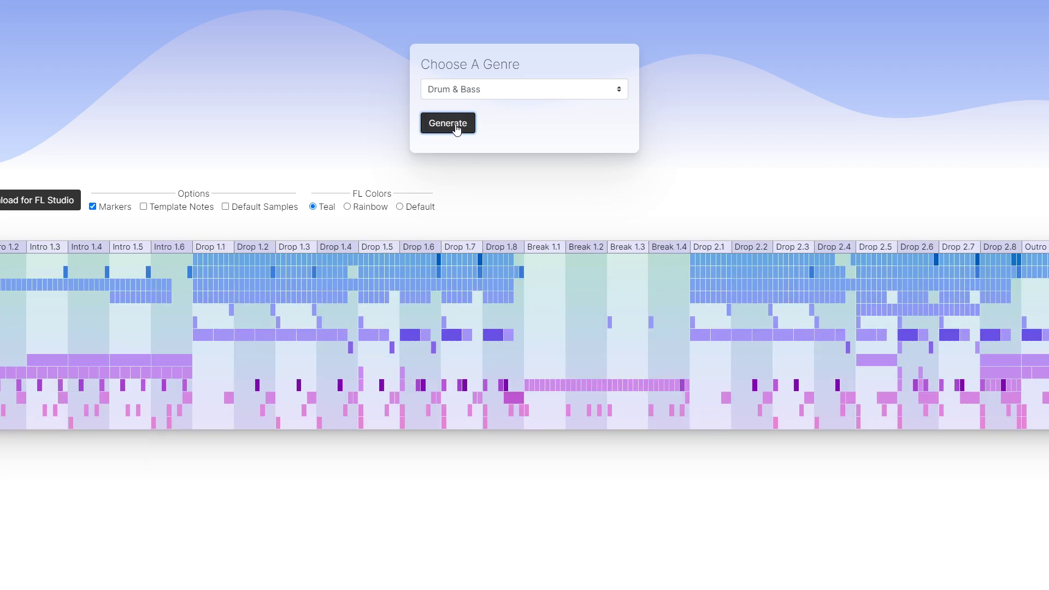
left_click(457, 128)
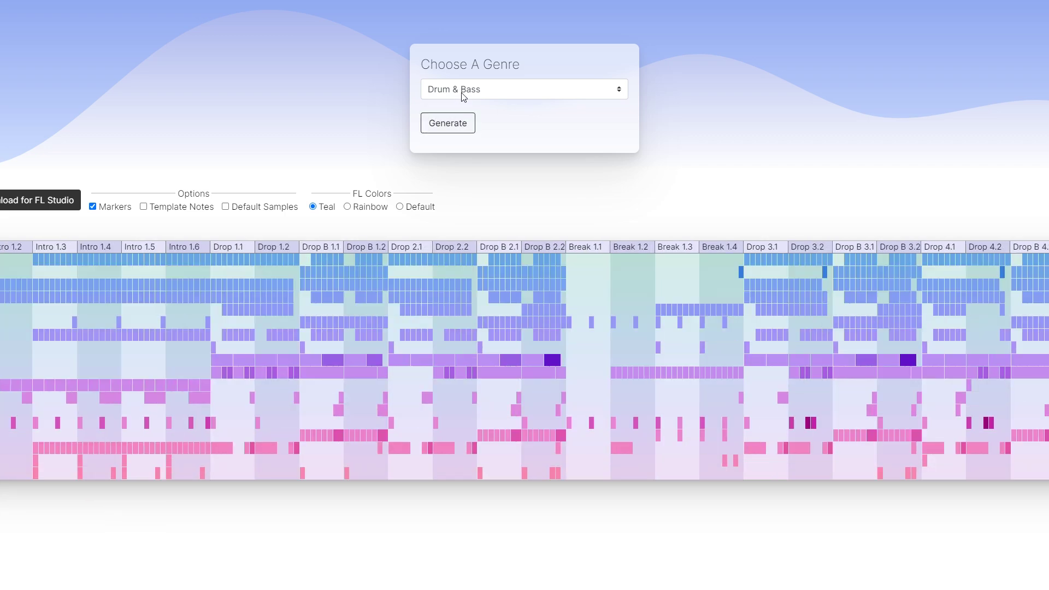
left_click(468, 93)
left_click(467, 157)
left_click(460, 127)
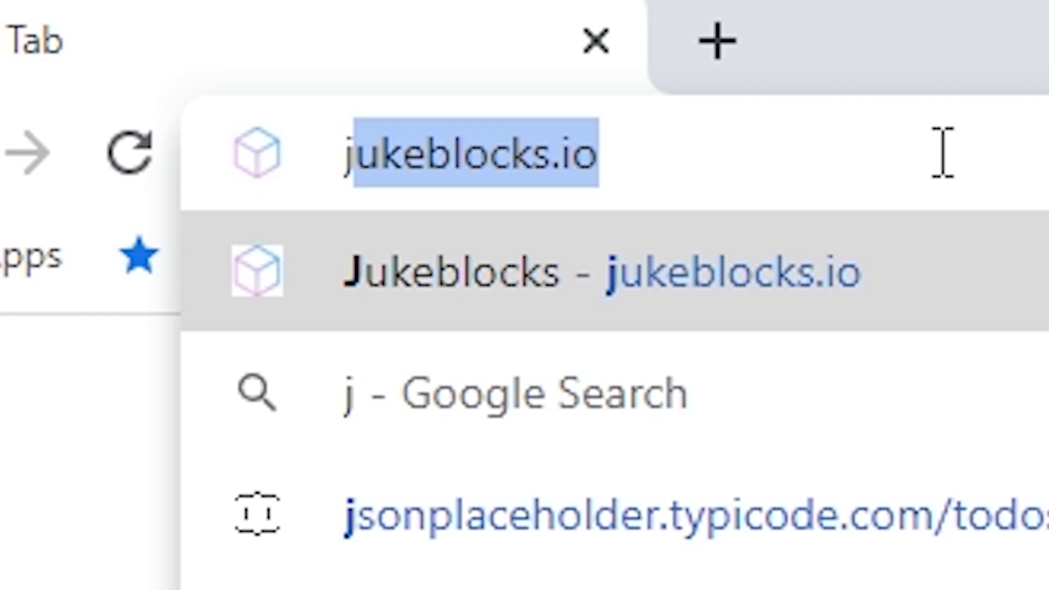
- Return to jukeblocks.io and download the 147 BPM Trap/Hiphop song for FL Studio and Ableton
type("ukeblocks.io")
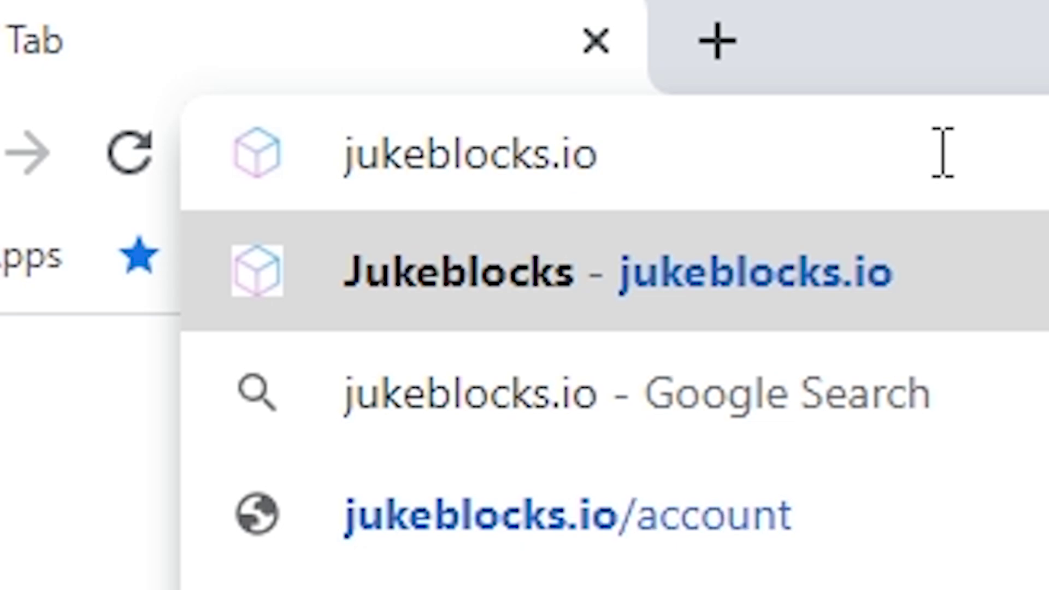
key("Return")
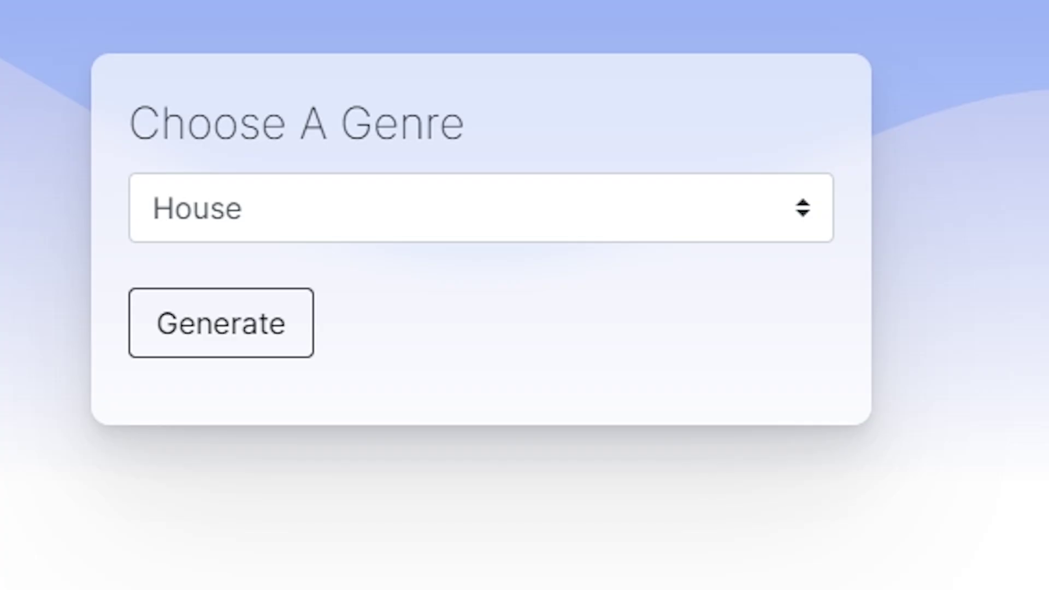
left_click(205, 125)
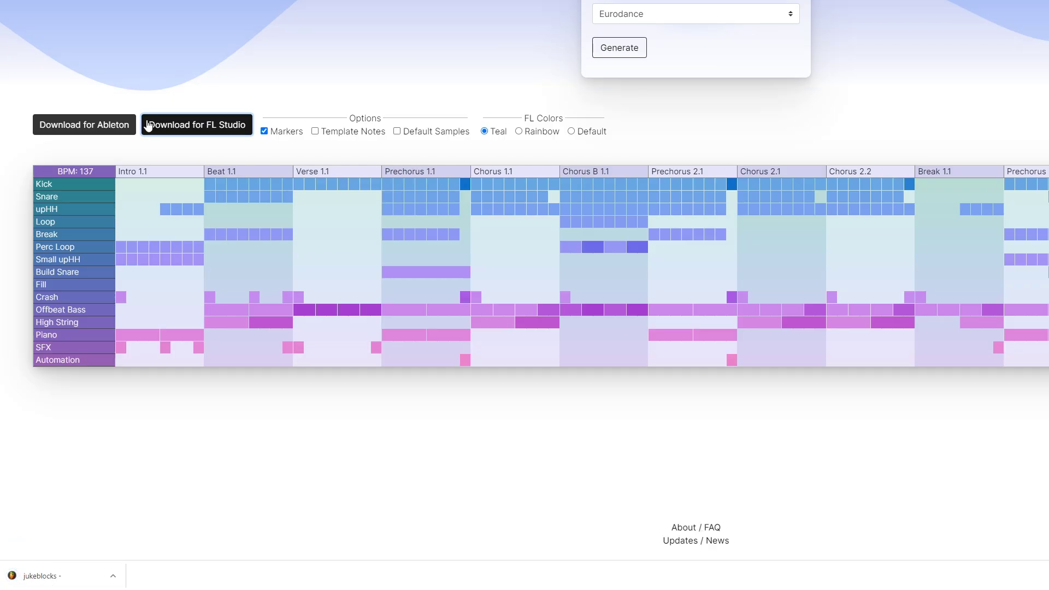
left_click(109, 124)
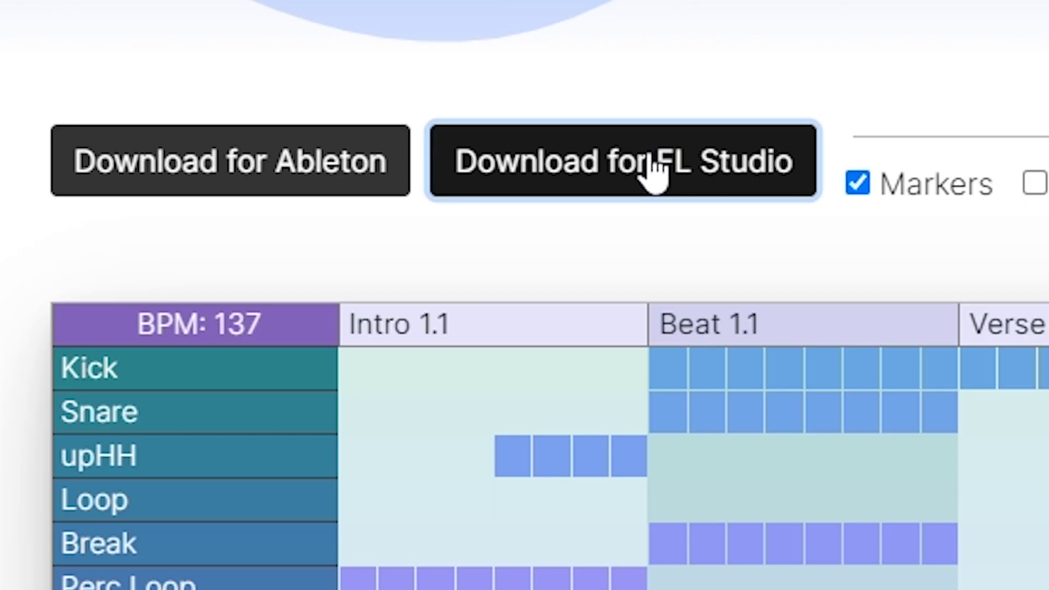
left_click(305, 148)
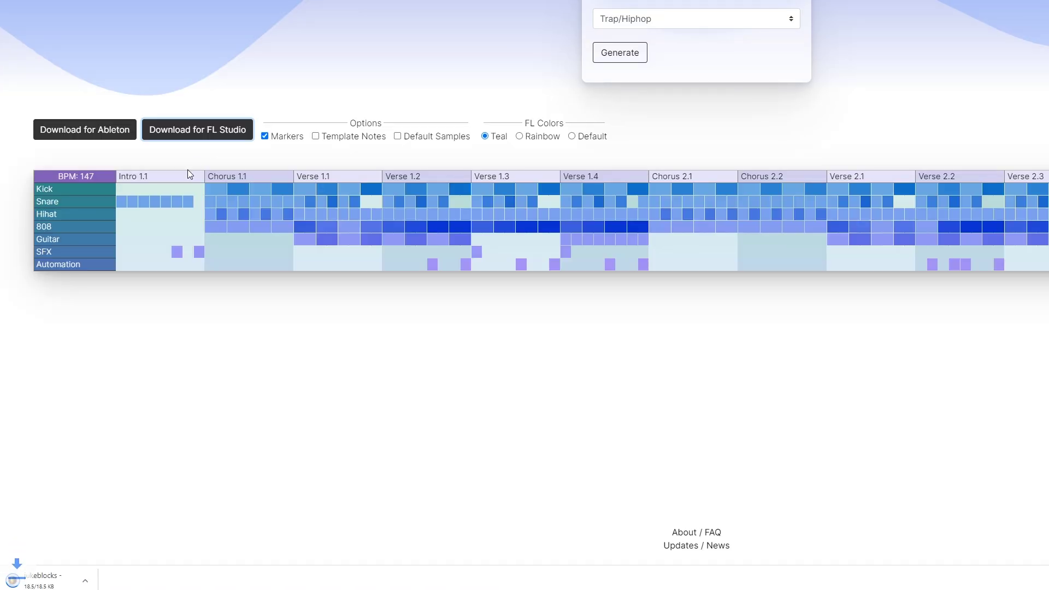
- Open the Trap_Hiphop project, zoom the playlist out, and view the Channel rack and Mixer's 808 insert
left_click(66, 580)
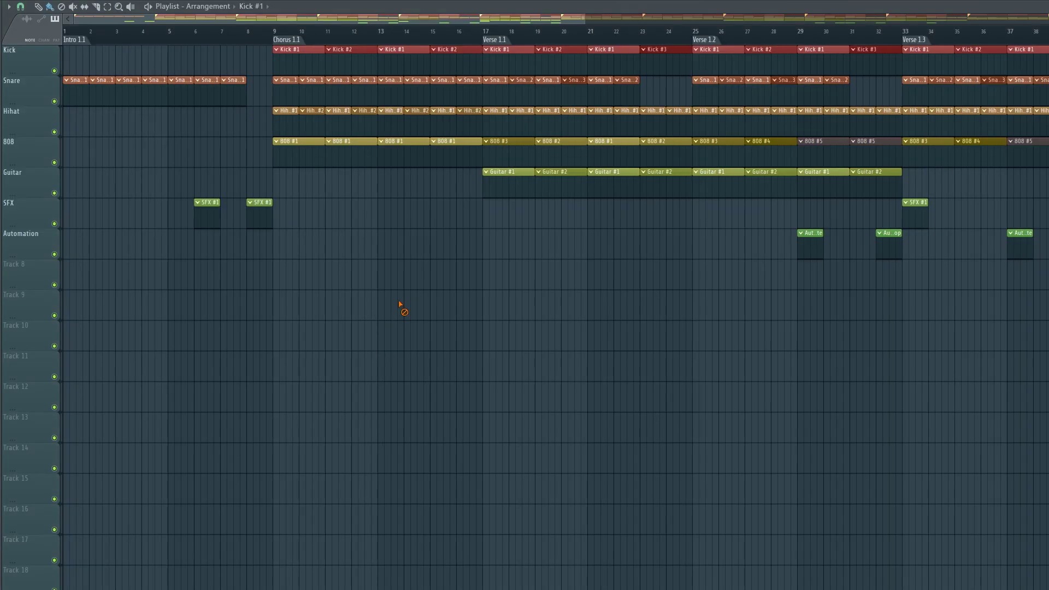
scroll(381, 286, "down", 3)
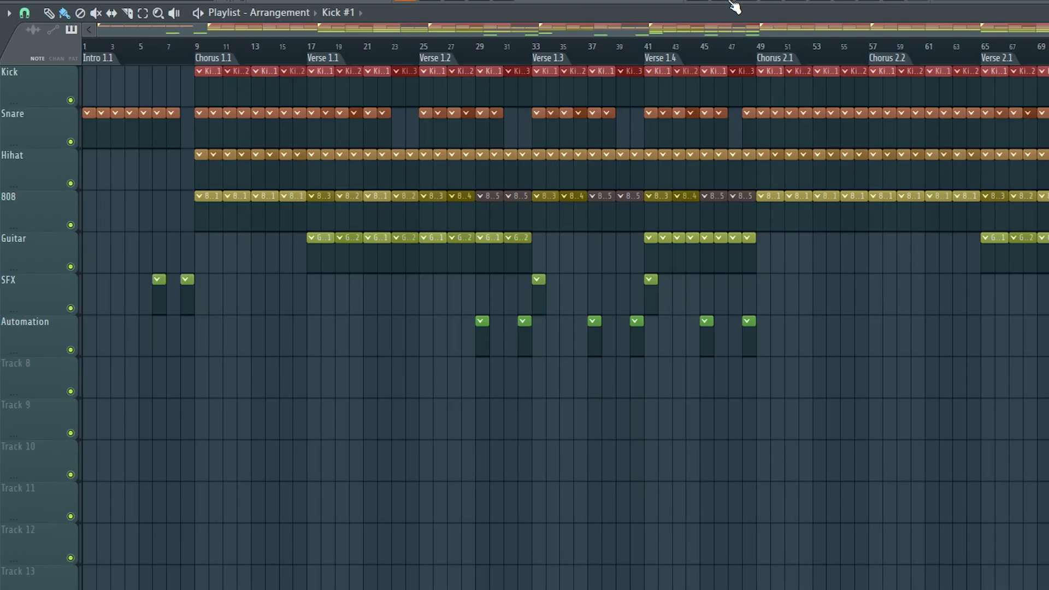
key("F6")
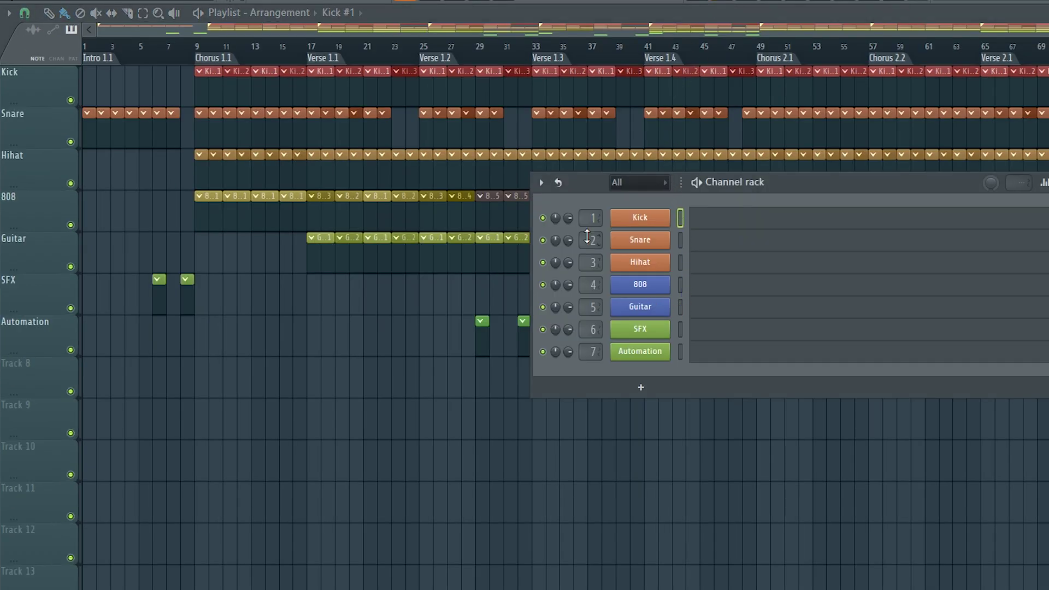
key("F9")
left_click_drag(210, 230, 242, 240)
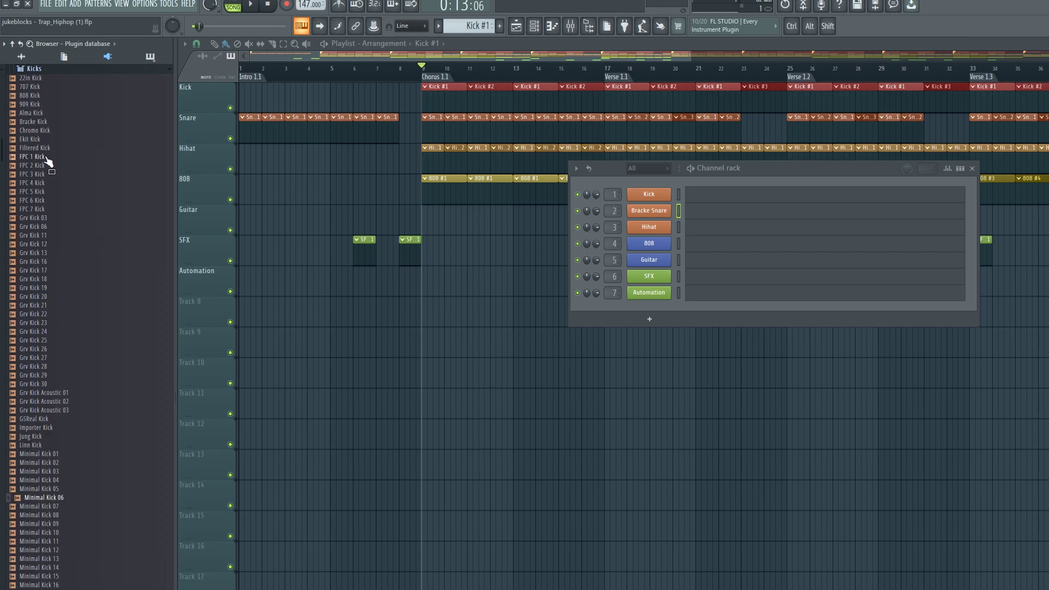
- Load 808 Kick and 808 OH samples into the drum channels and add Ekit Kick steps
left_click_drag(44, 159, 505, 192)
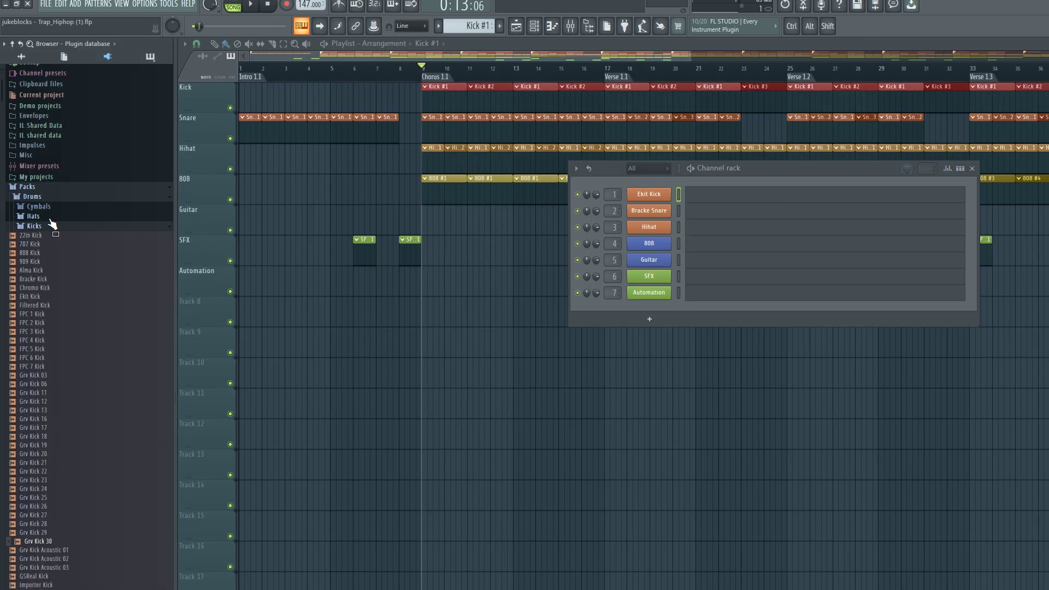
left_click(47, 133)
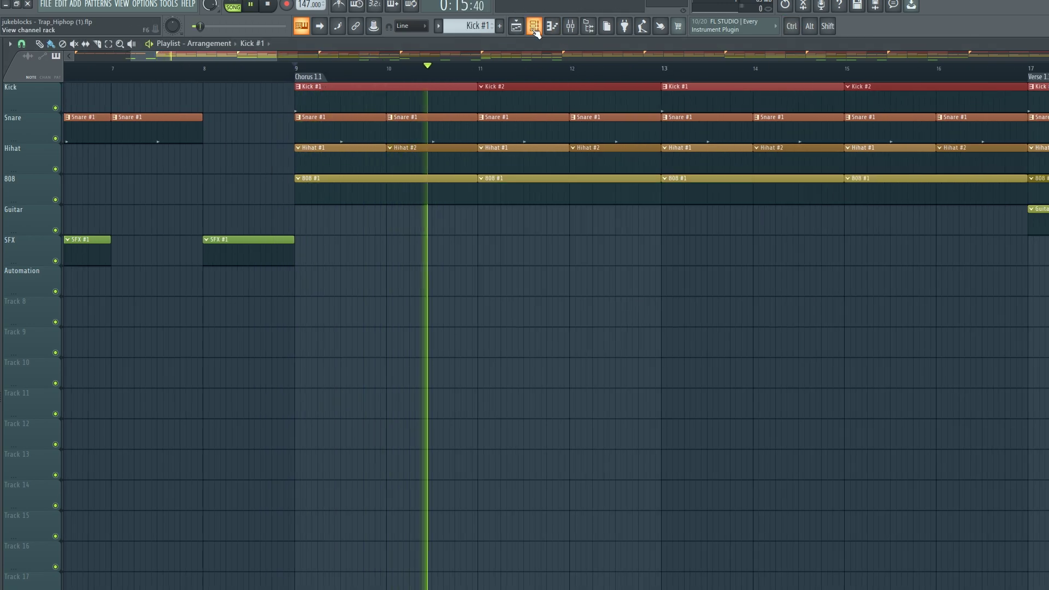
left_click(637, 194)
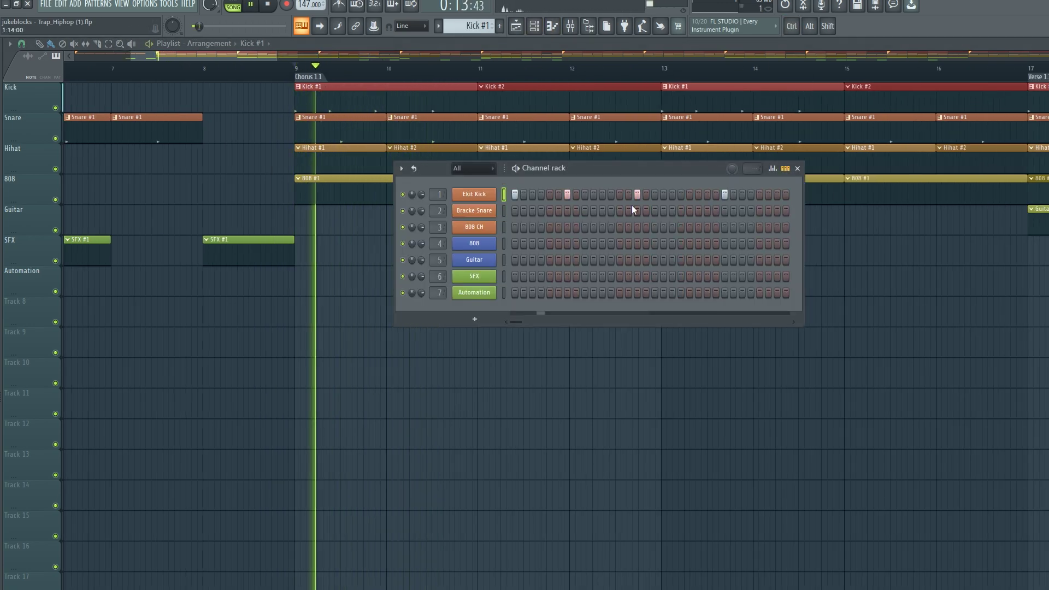
left_click(725, 195)
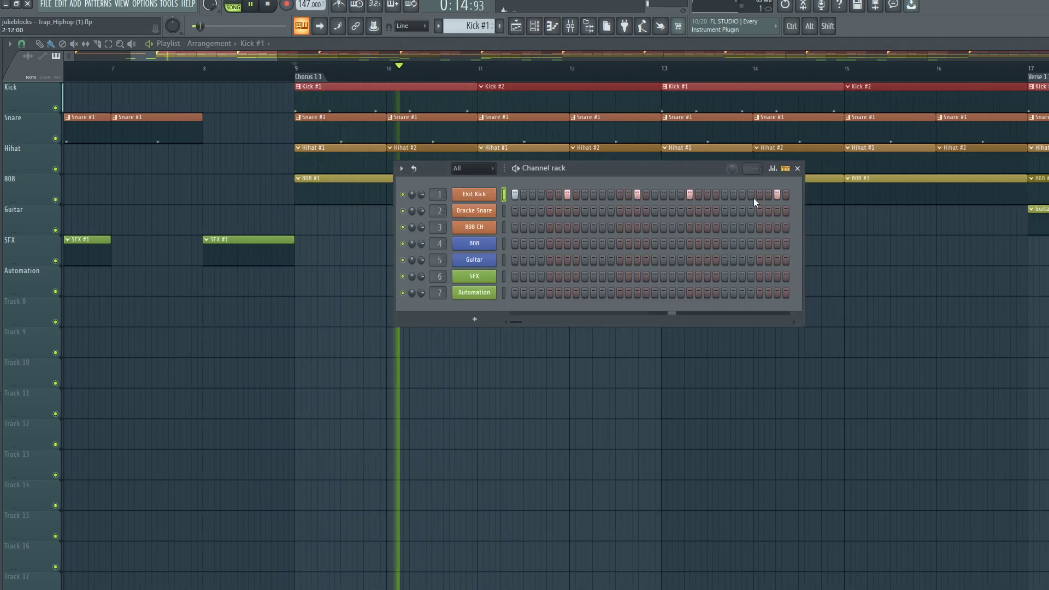
- Stop playback, review the kick pattern, scrub across Pattern 1 clips, and duplicate the selected note
key("space")
key("F6")
key("F6")
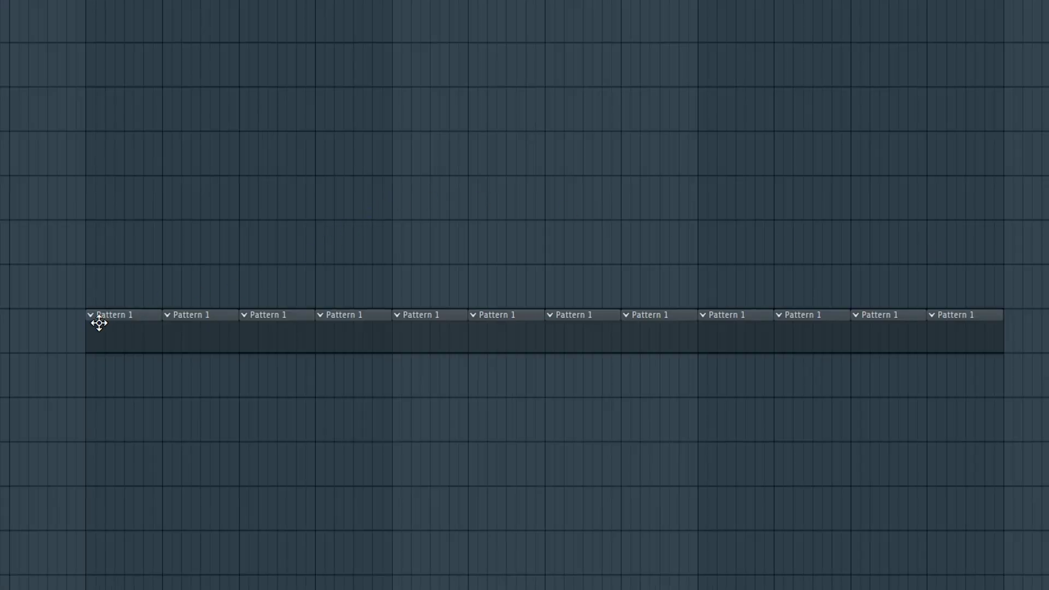
key("F6")
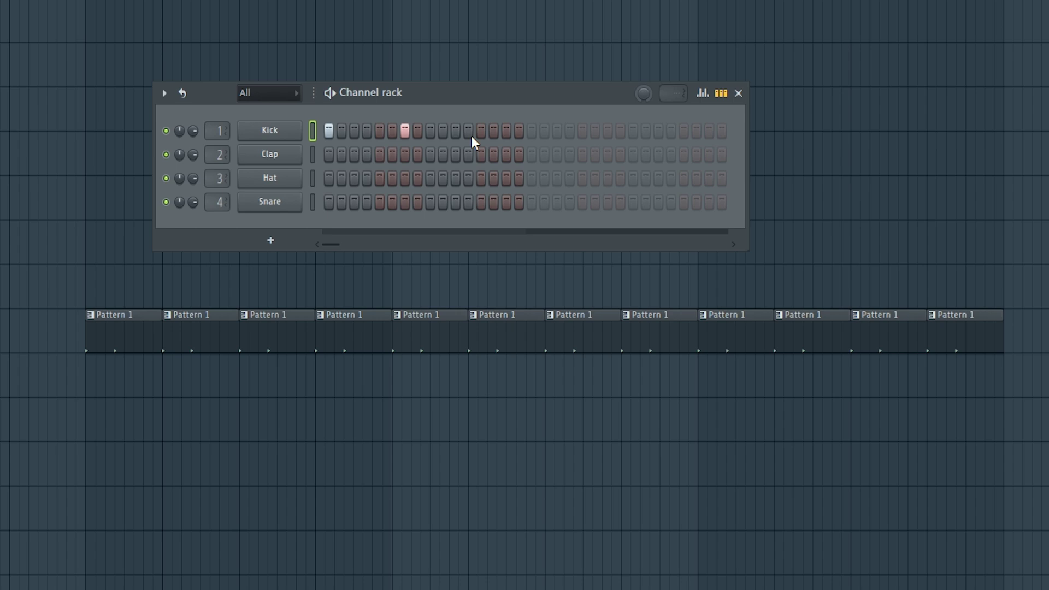
key("F6")
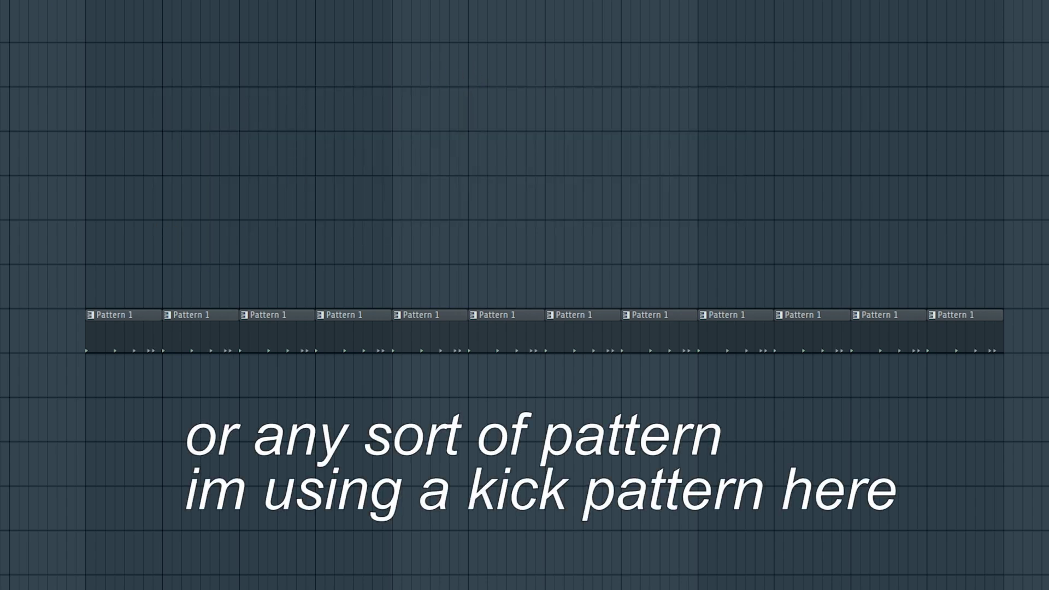
left_click_drag(96, 1, 1046, 105)
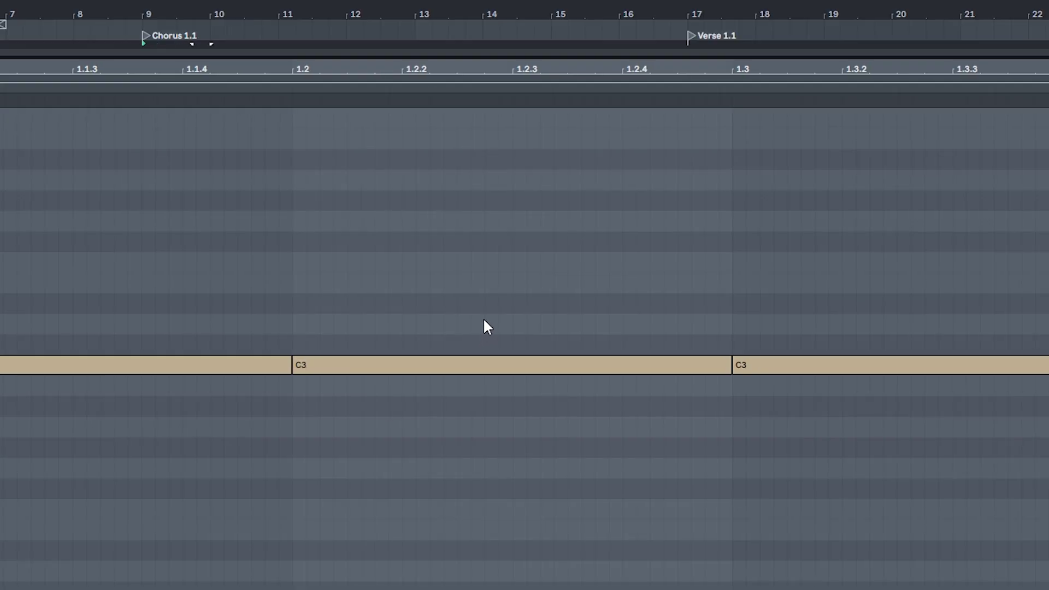
key("ctrl+d")
key("ctrl+d")
key("ctrl+d")
key("ctrl+d")
key("ctrl+d")
key("ctrl+d")
key("ctrl+d")
key("ctrl+d")
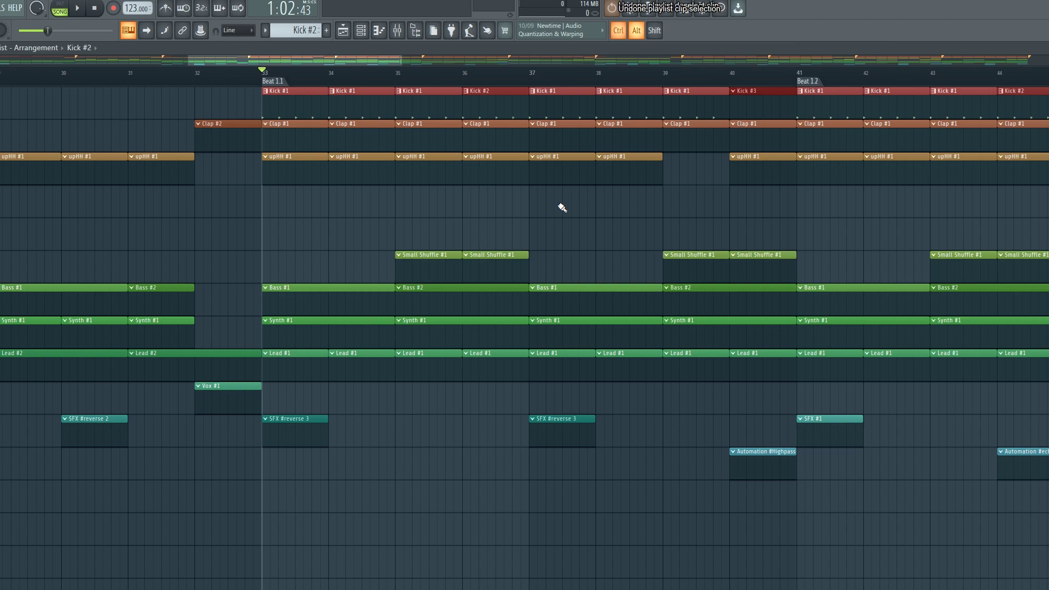
- Restore the deleted upHH clip and move the playback position to bar 36
key("ctrl+z")
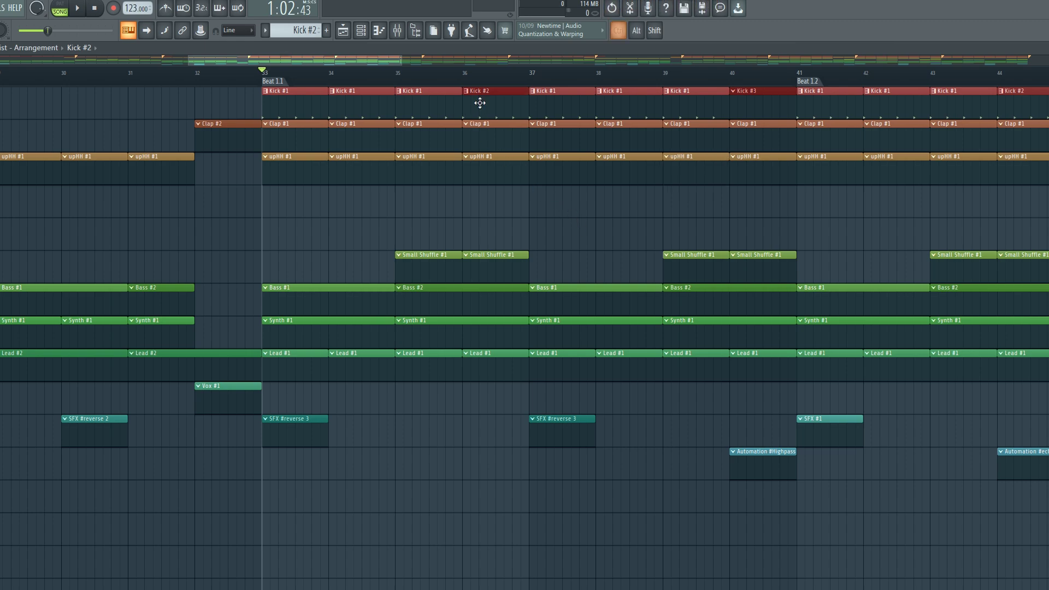
scroll(469, 446, "right", 5)
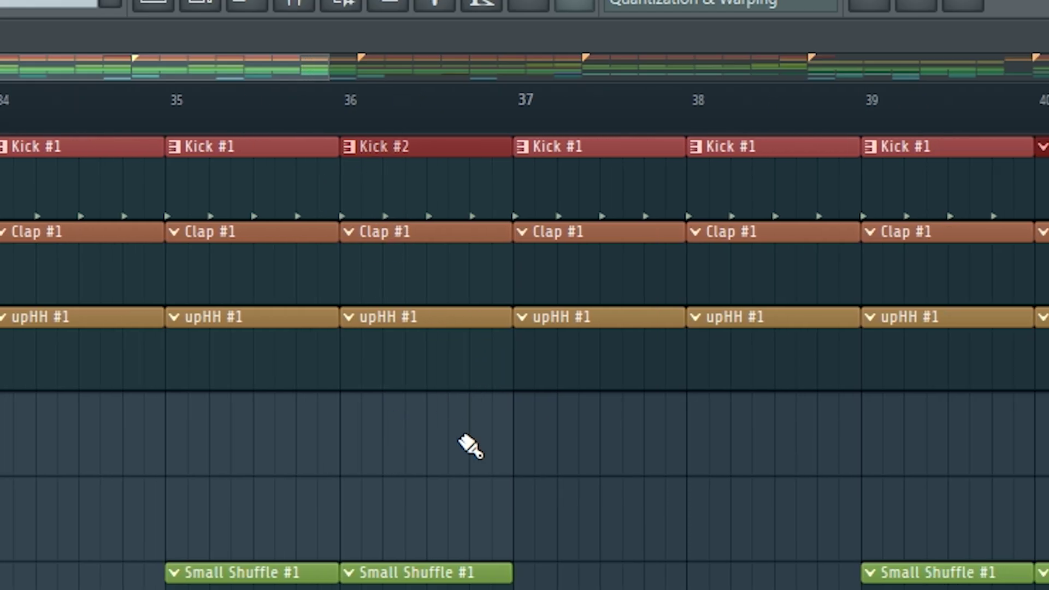
left_click(358, 120)
left_click(361, 31)
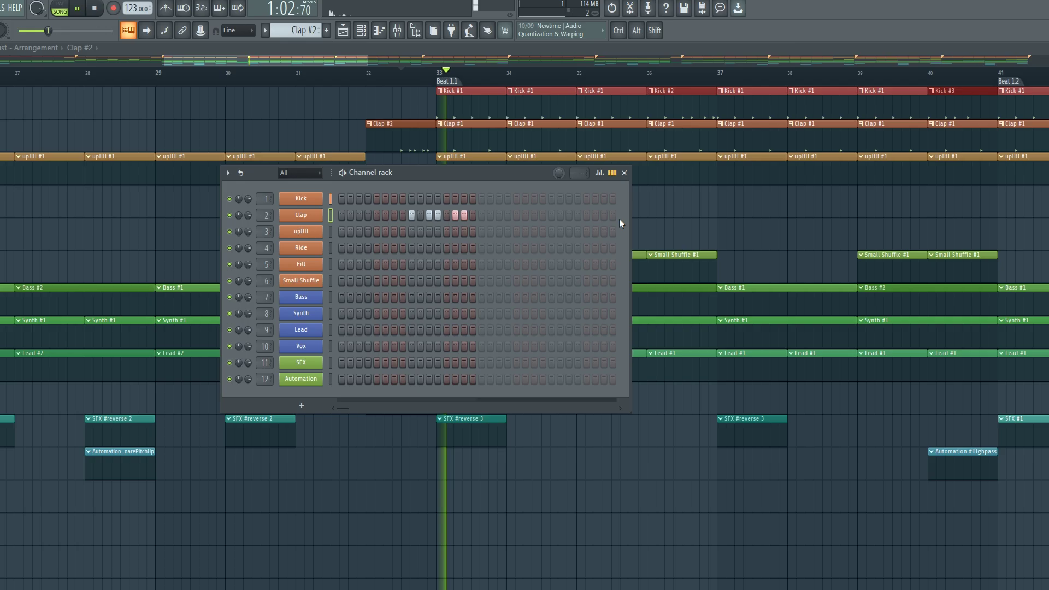
key("F6")
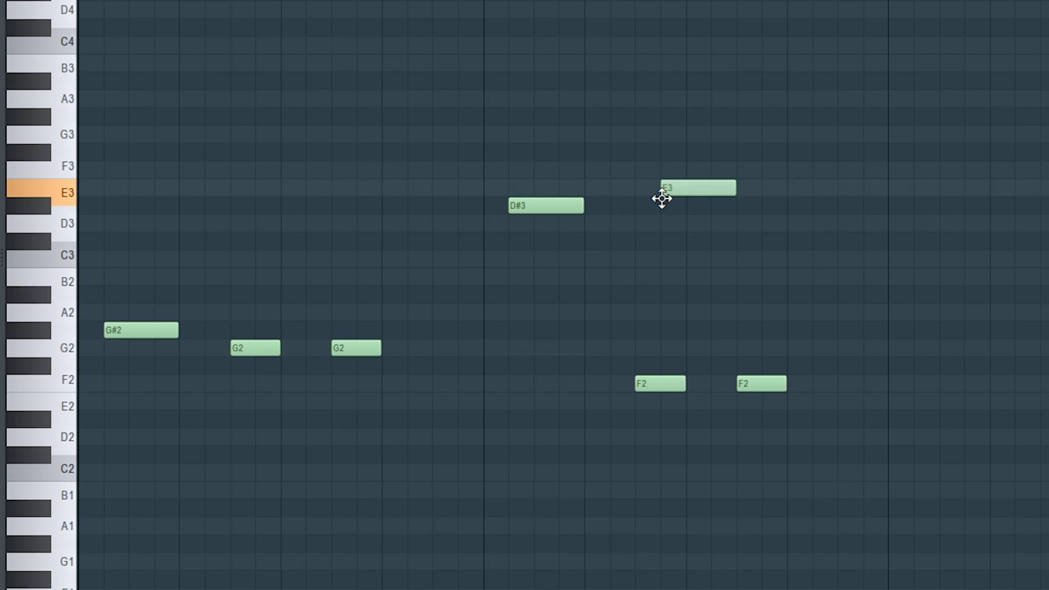
- In the piano roll, move a note up to F3, add another F3, and delete the leftmost F2
left_click_drag(661, 194, 633, 169)
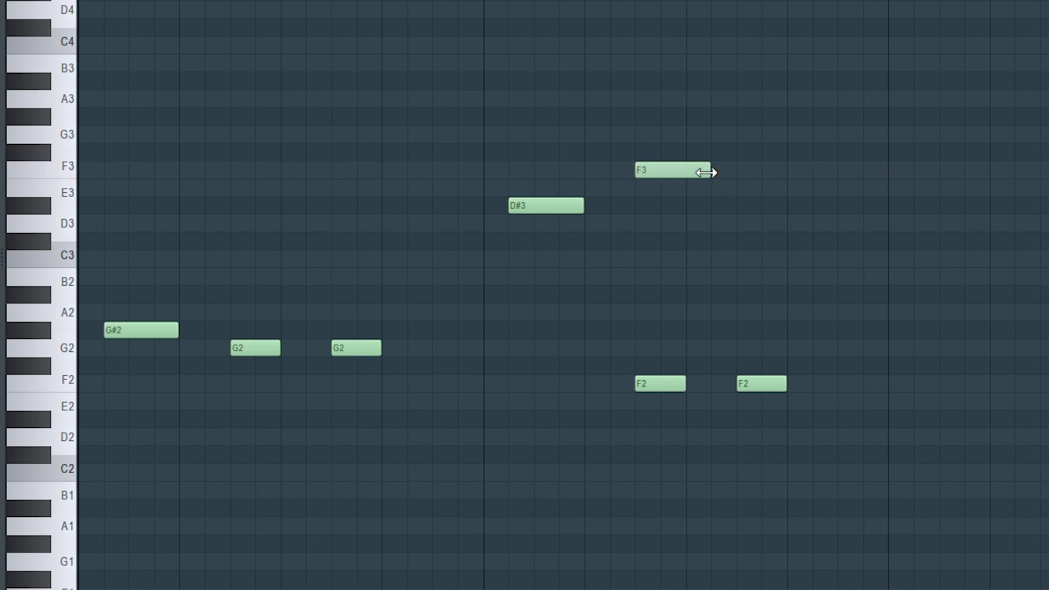
left_click(743, 170)
right_click(680, 385)
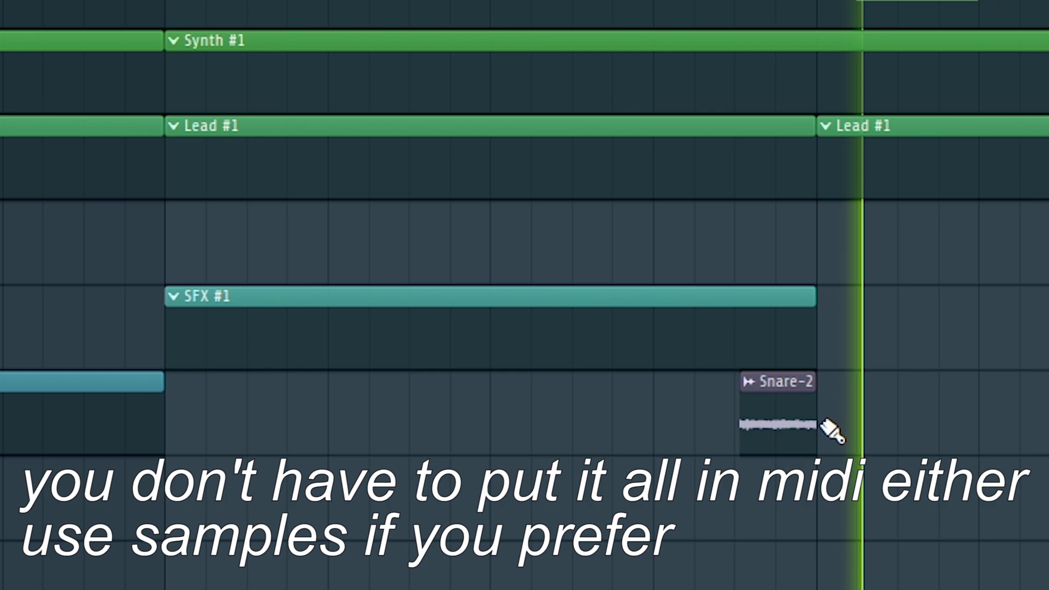
scroll(818, 419, "down", 2)
scroll(618, 351, "up", 2)
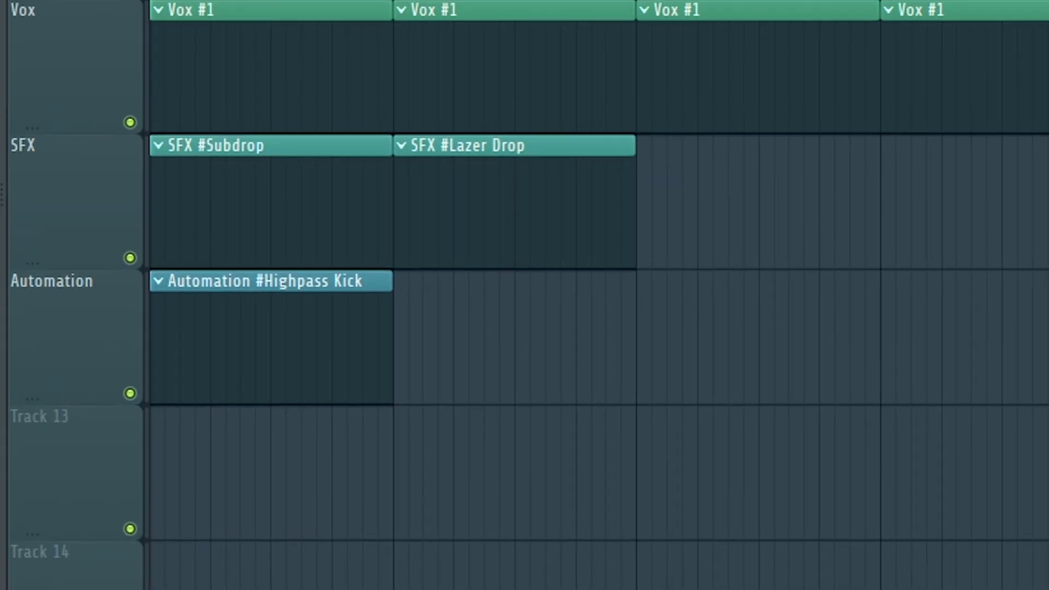
- Select the automation clip, stop playback, and open the options for the Kick insert's EQ slot
left_click(381, 344)
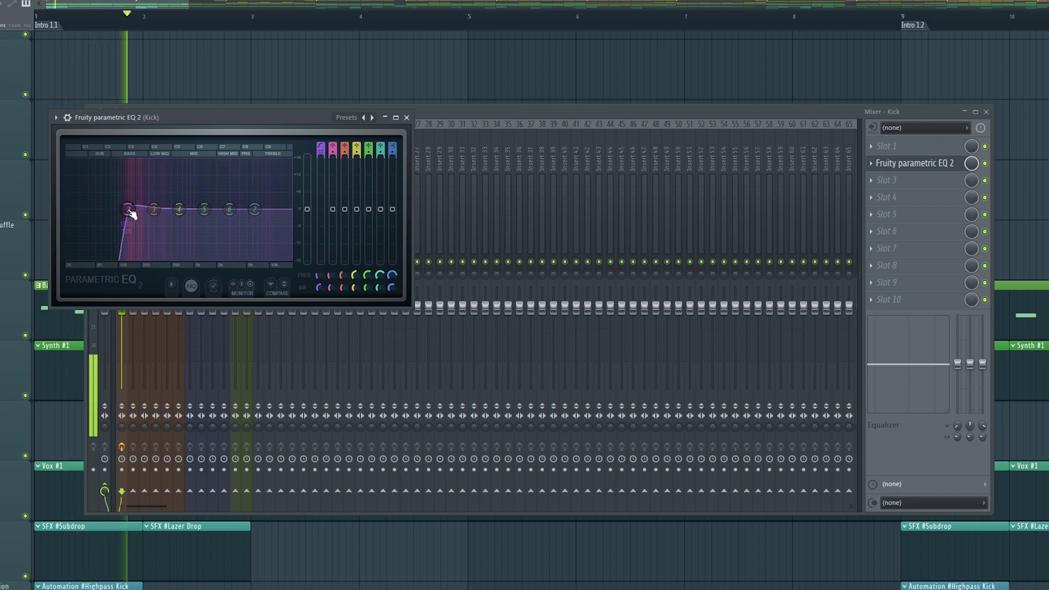
key("space")
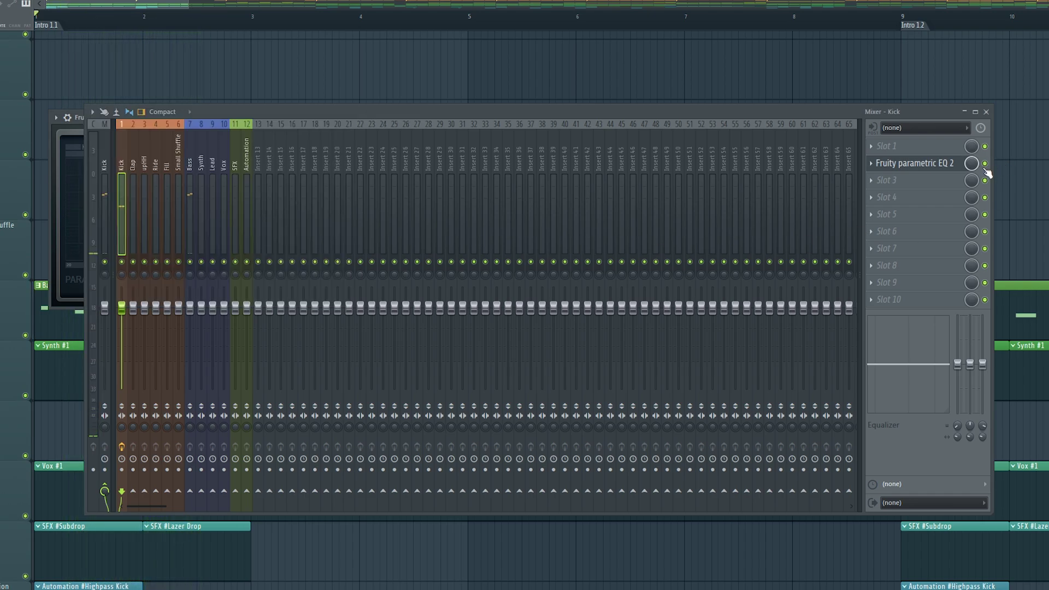
right_click(985, 164)
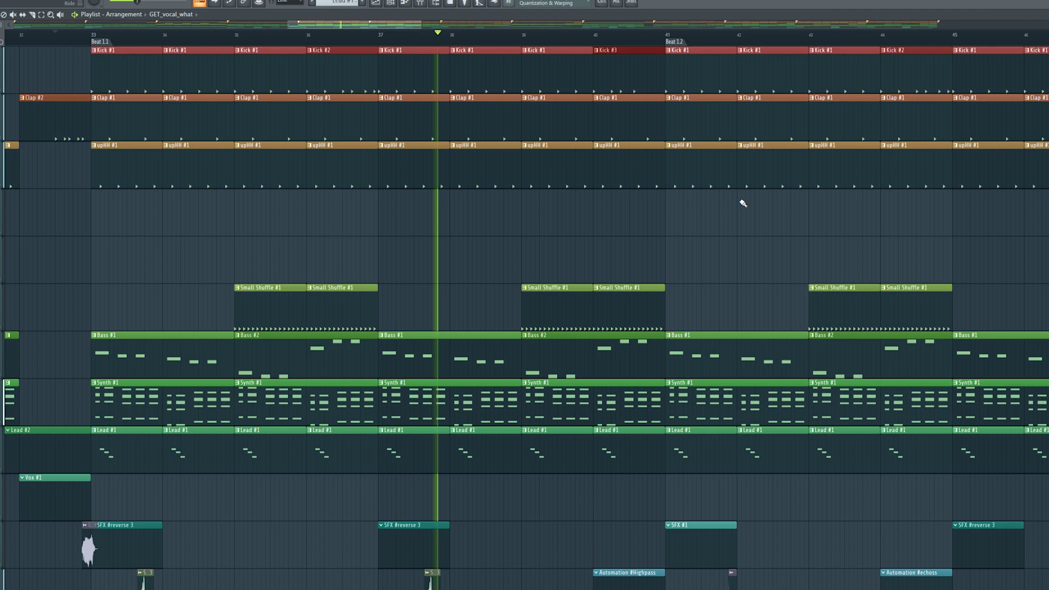
- Shape the Param. EQ 2 mute/solo automation to stay at the bottom until bar 40, then rise to the top
scroll(775, 214, "down", 1)
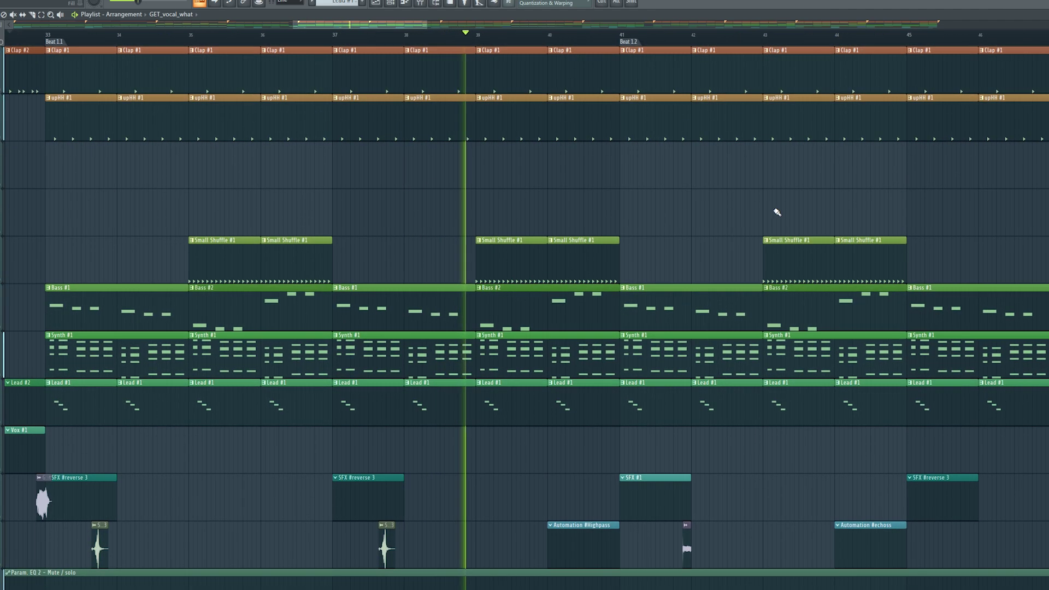
scroll(741, 221, "down", 1)
scroll(741, 220, "down", 2)
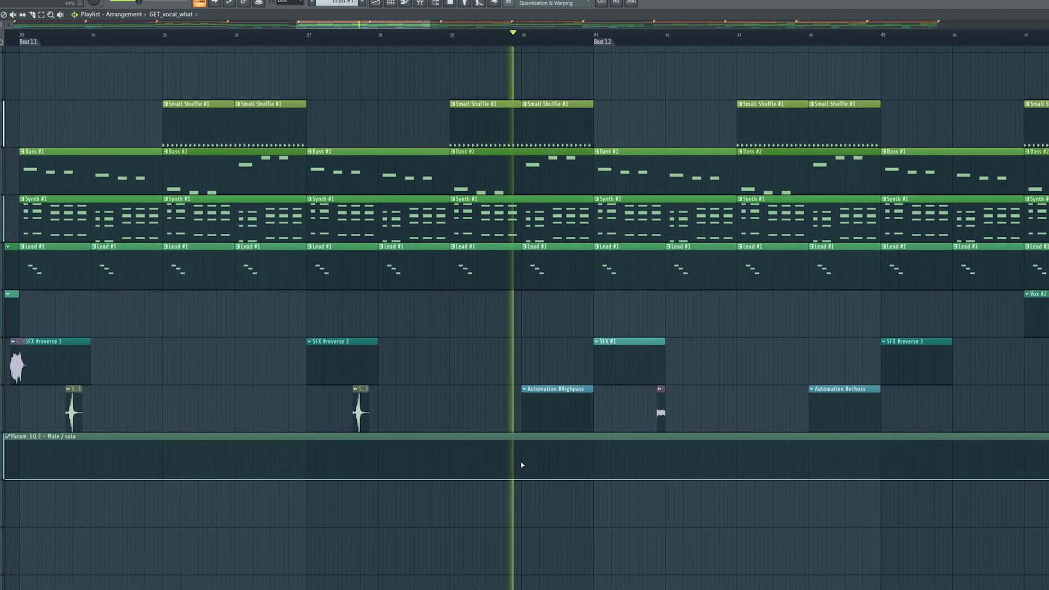
left_click(525, 461)
left_click_drag(522, 469, 592, 433)
left_click(581, 448)
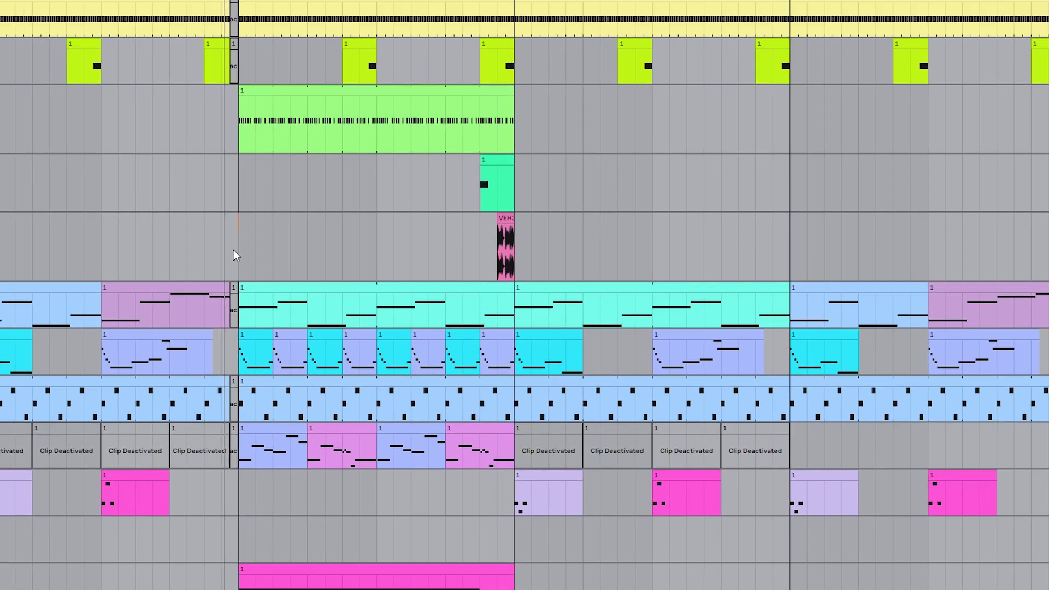
left_click(234, 250)
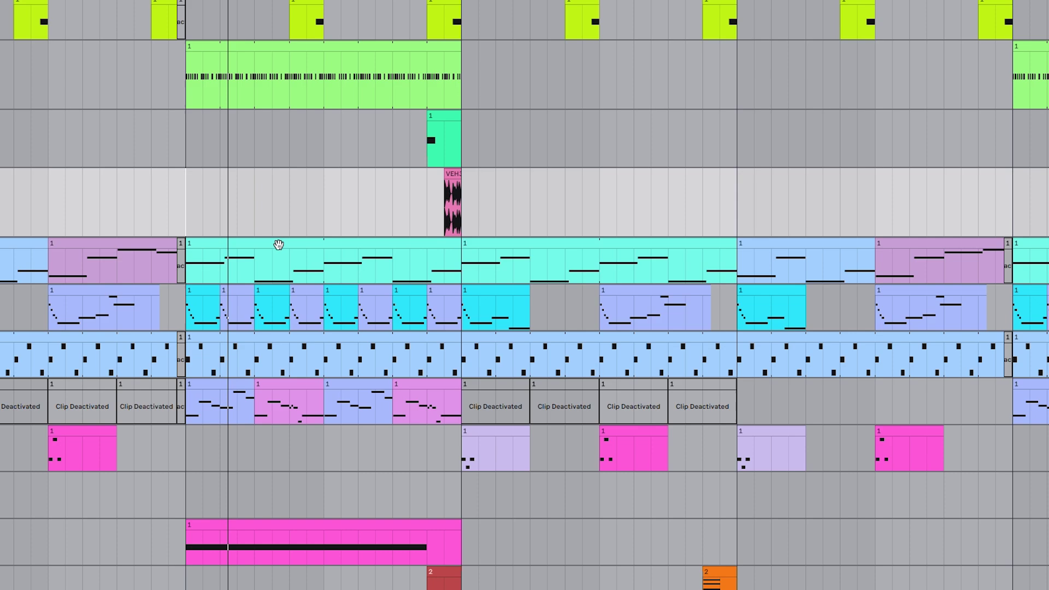
left_click(401, 304)
scroll(401, 304, "down", 2)
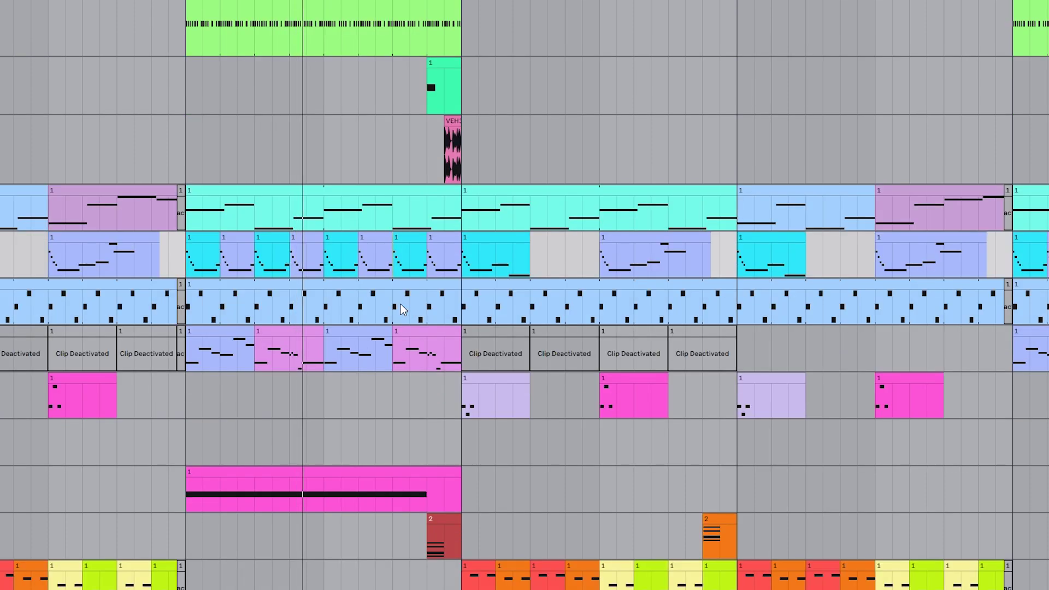
left_click(381, 326)
scroll(381, 326, "right", 3)
scroll(381, 326, "down", 1)
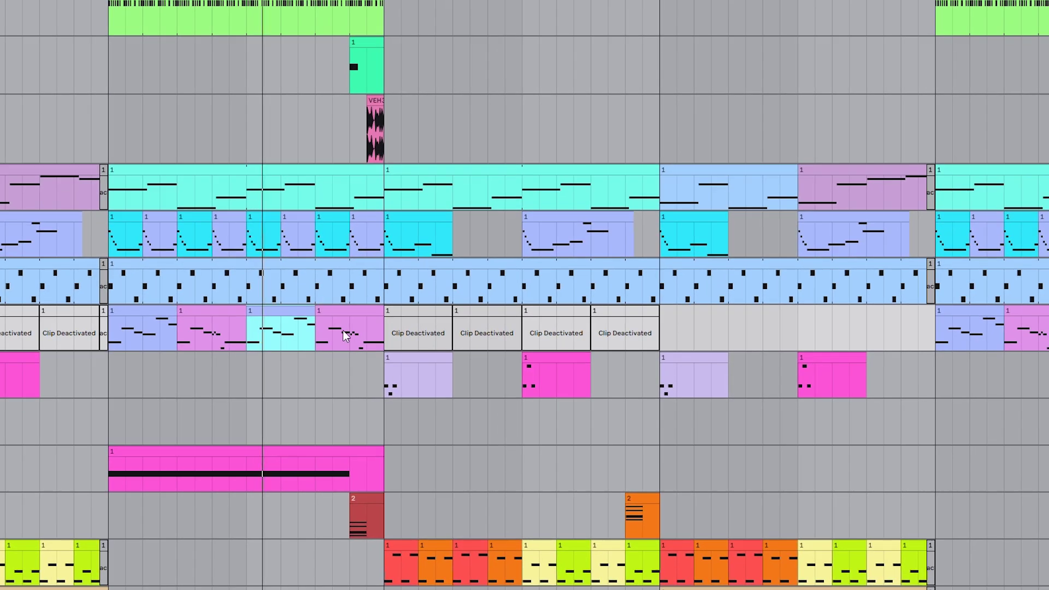
scroll(361, 336, "right", 3)
scroll(361, 336, "down", 1)
scroll(287, 313, "down", 3)
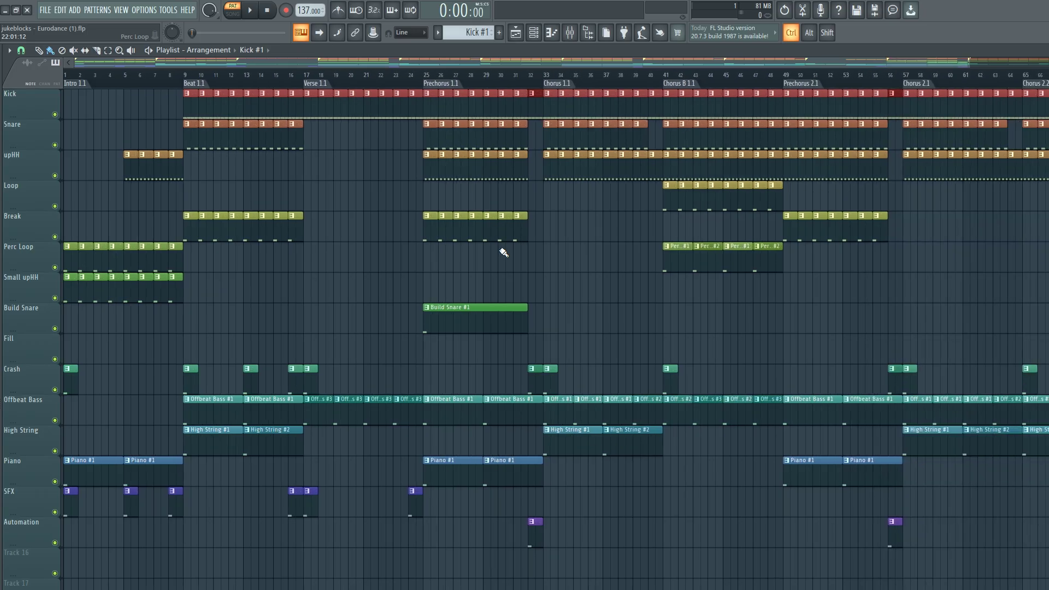
- Hide the Playlist window with its toolbar button, then show it again
scroll(464, 251, "down", 4)
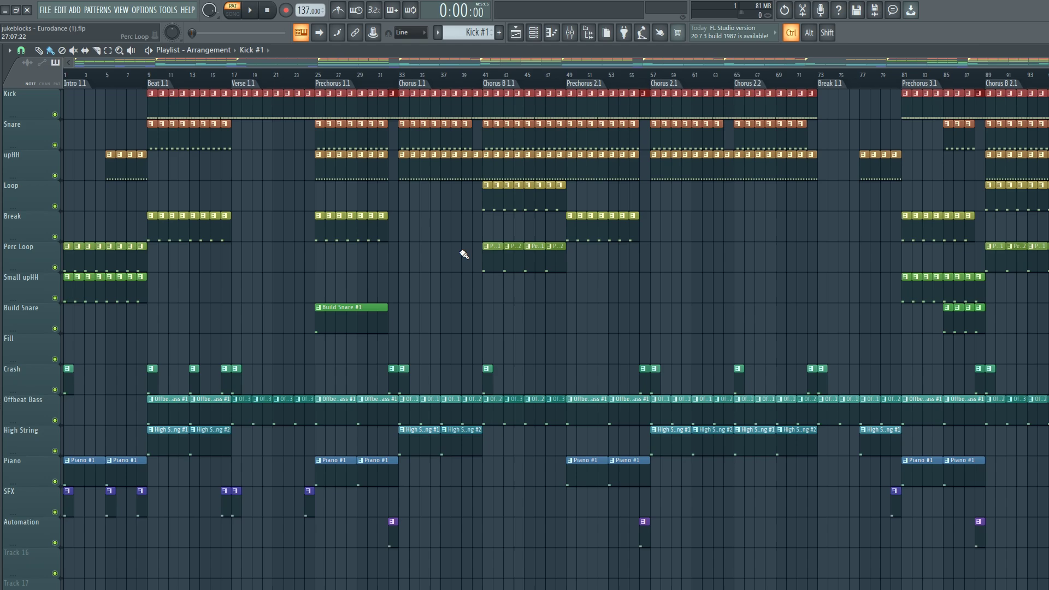
scroll(193, 238, "right", 1)
scroll(431, 297, "up", 2)
scroll(432, 297, "left", 2)
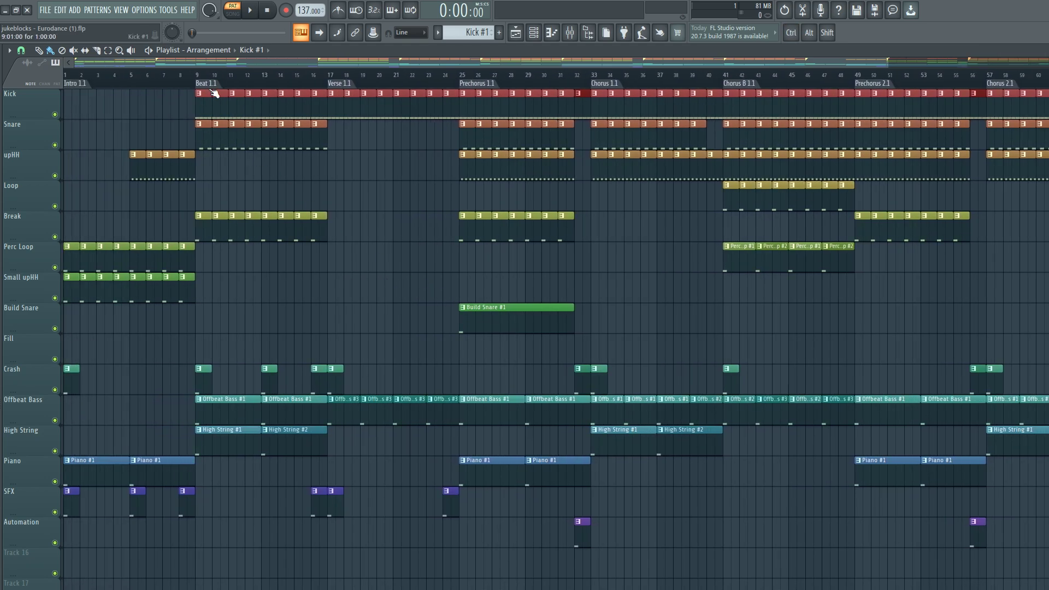
left_click(515, 36)
left_click(518, 36)
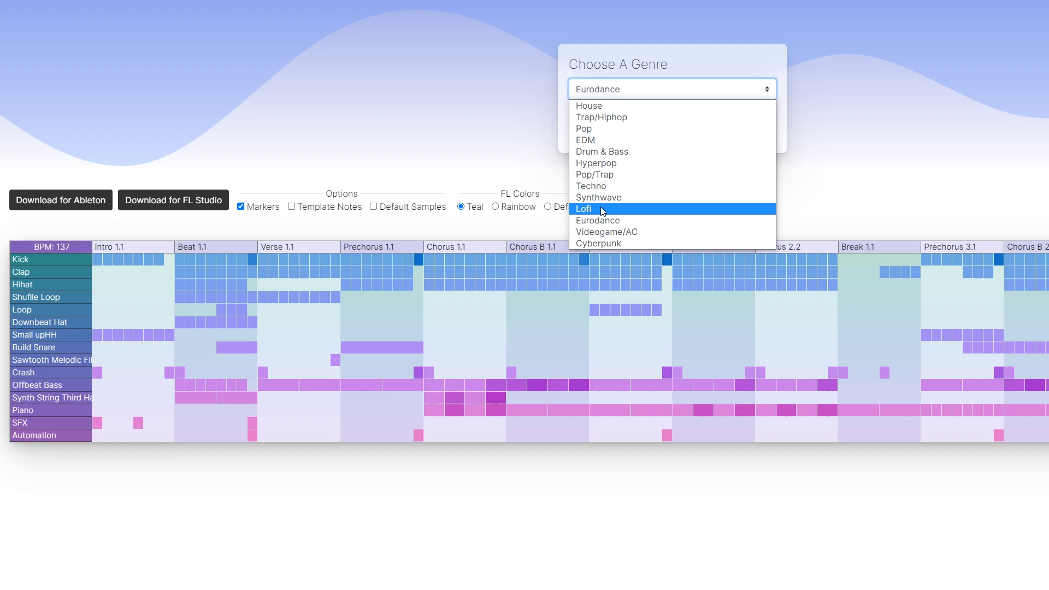
- Generate a new structure, then download the Eurodance structure as an Ableton project
left_click(606, 207)
left_click(606, 124)
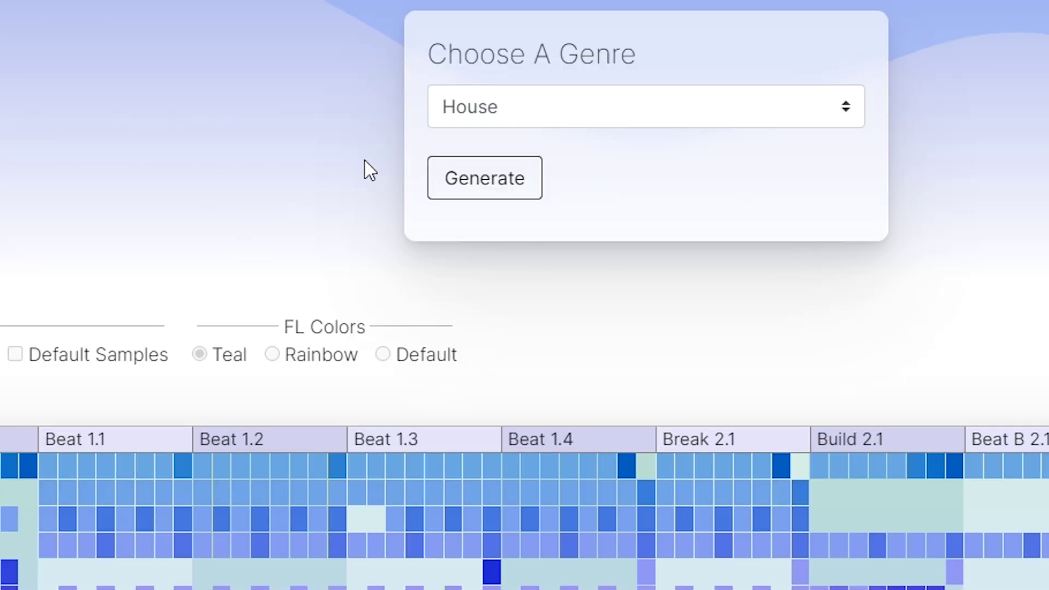
left_click(517, 107)
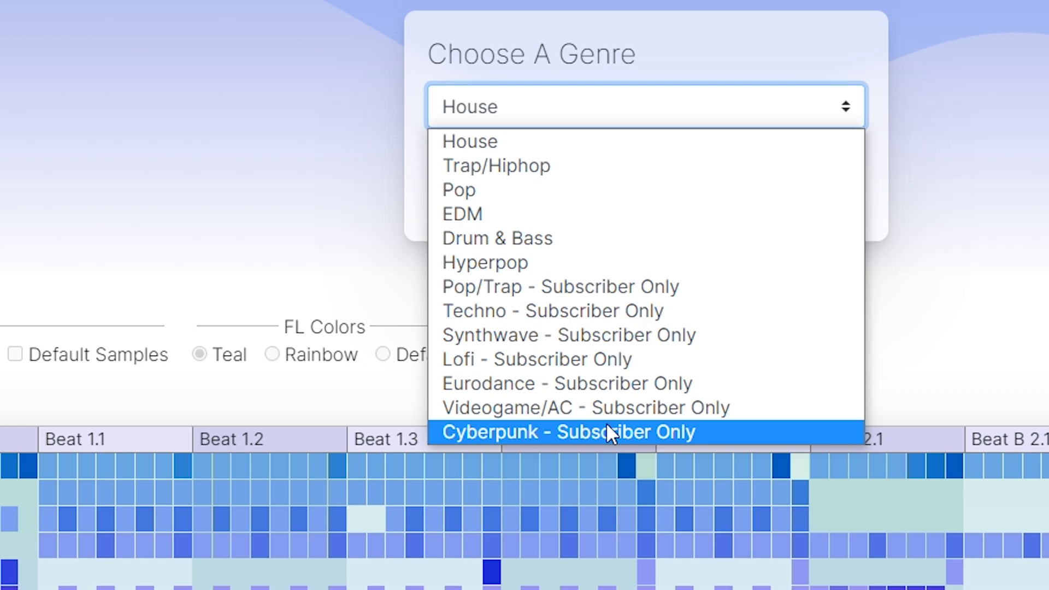
left_click(650, 359)
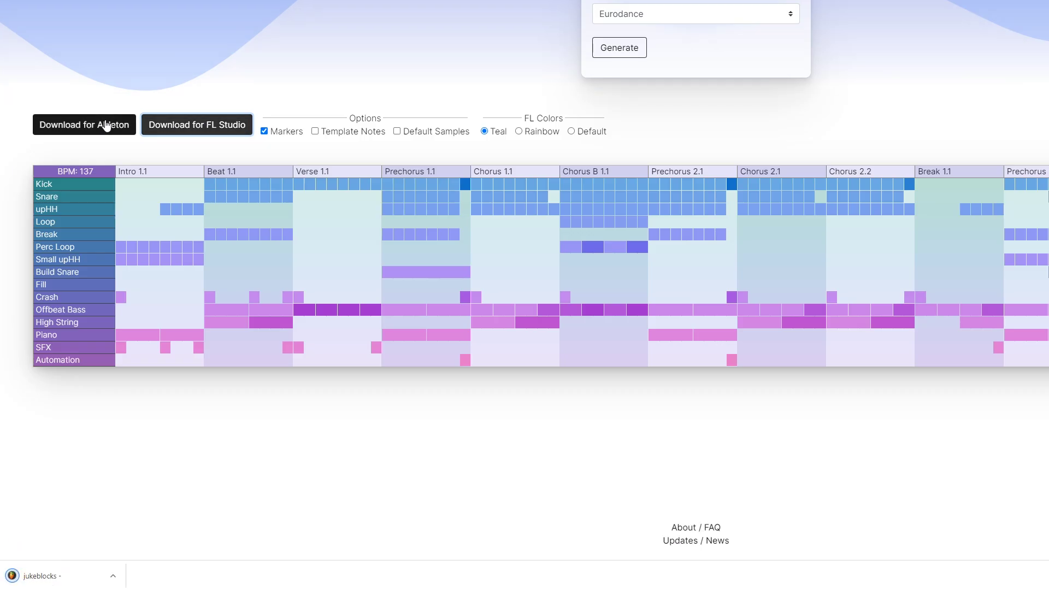
left_click(106, 125)
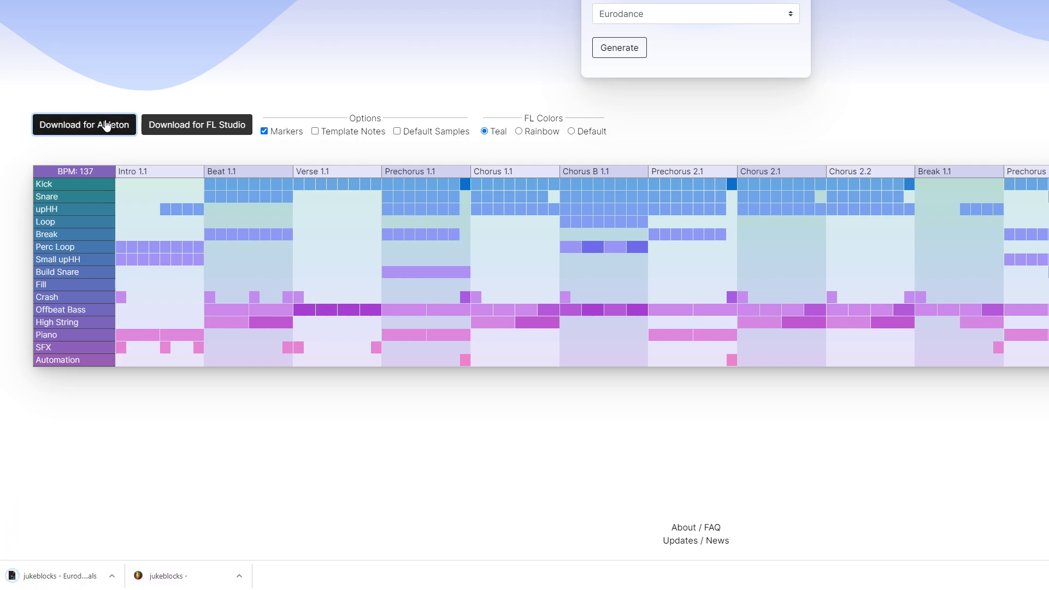
left_click(107, 126)
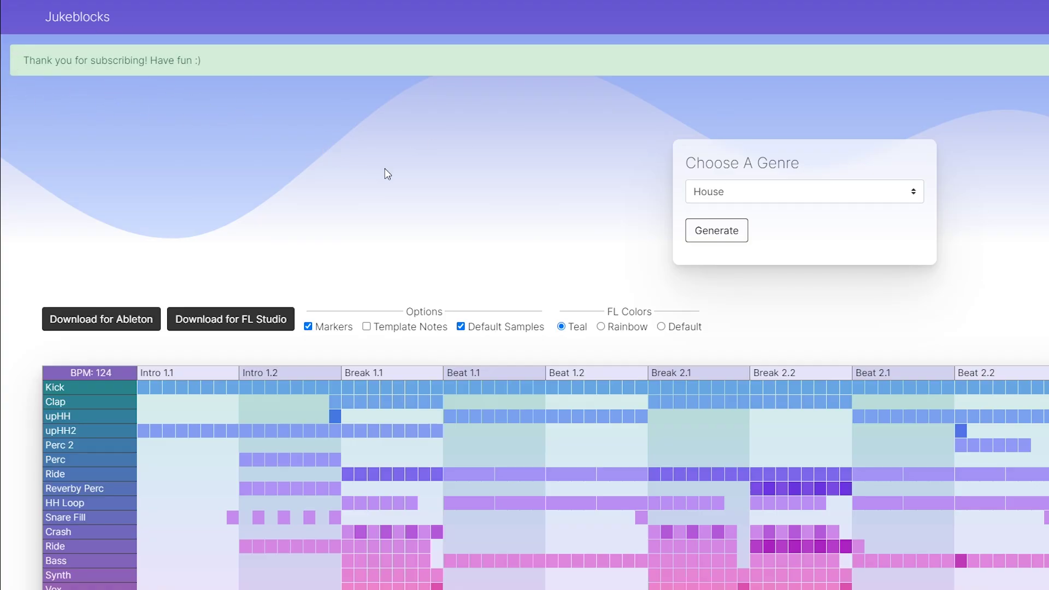
left_click(764, 190)
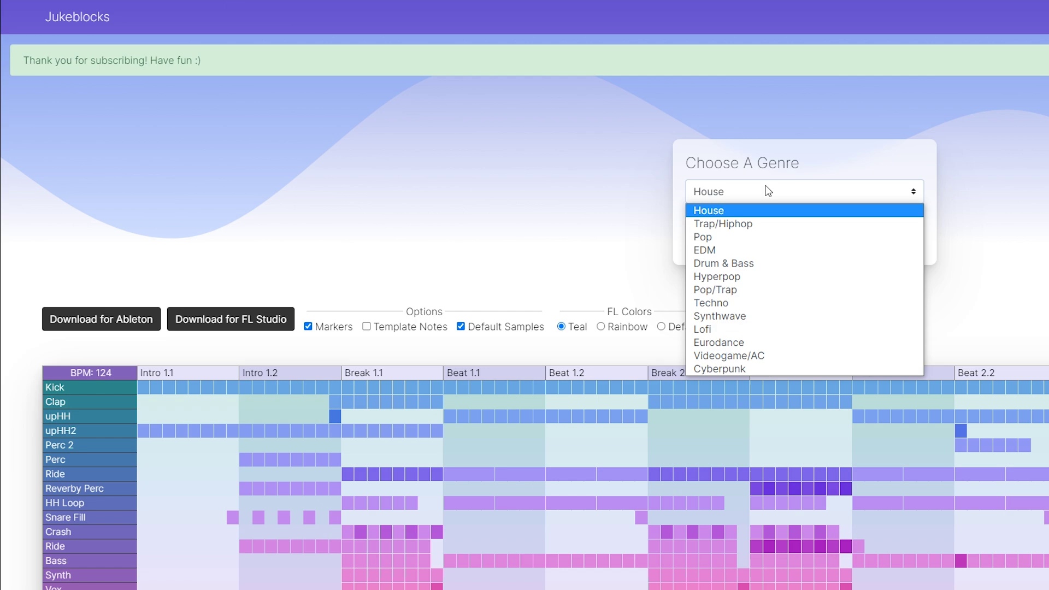
left_click(517, 239)
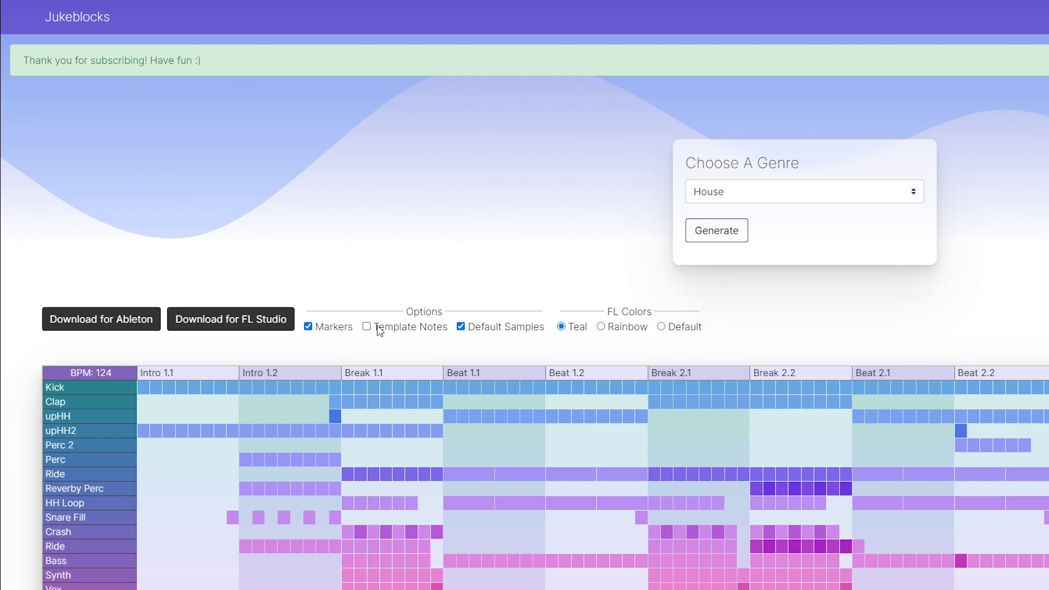
left_click(400, 328)
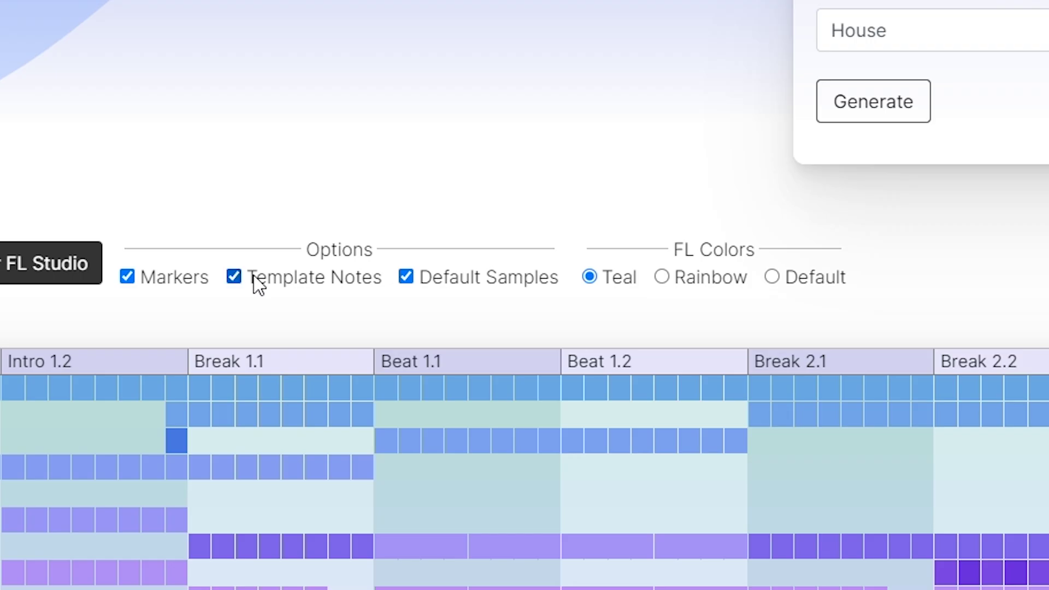
left_click(474, 334)
left_click(385, 330)
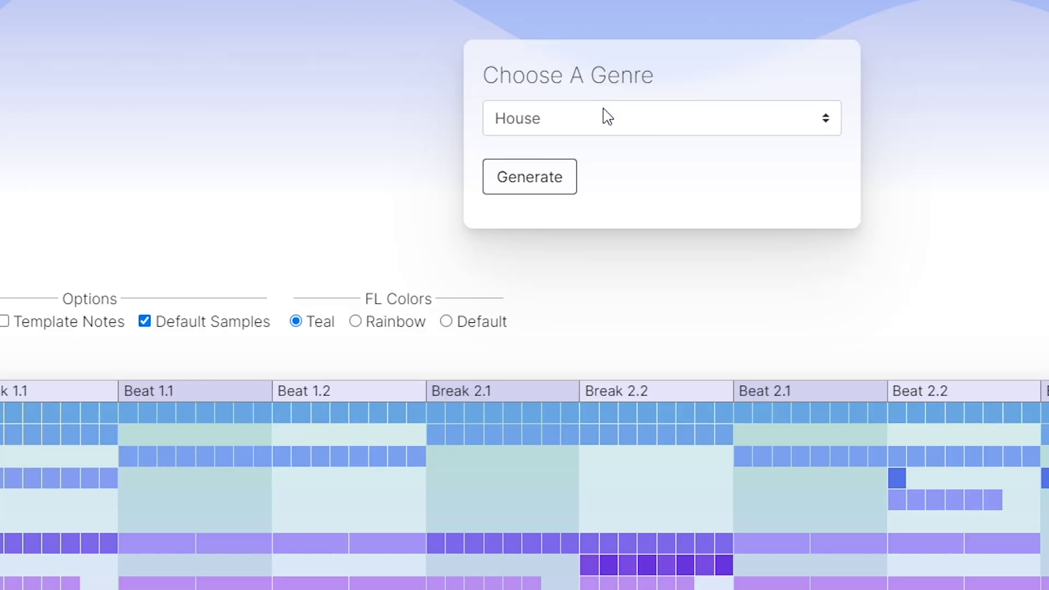
left_click(607, 116)
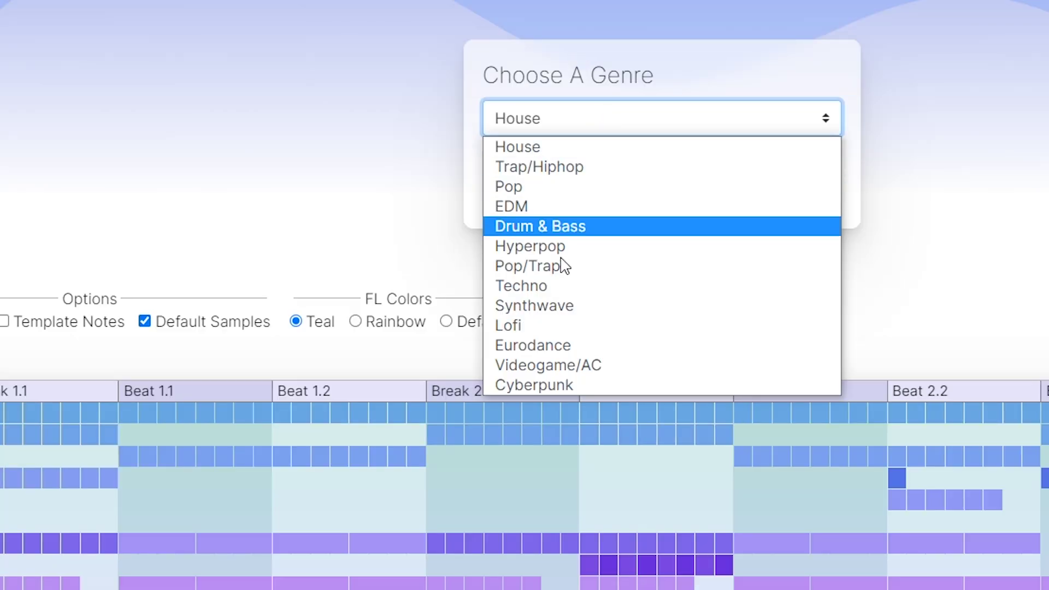
key("Escape")
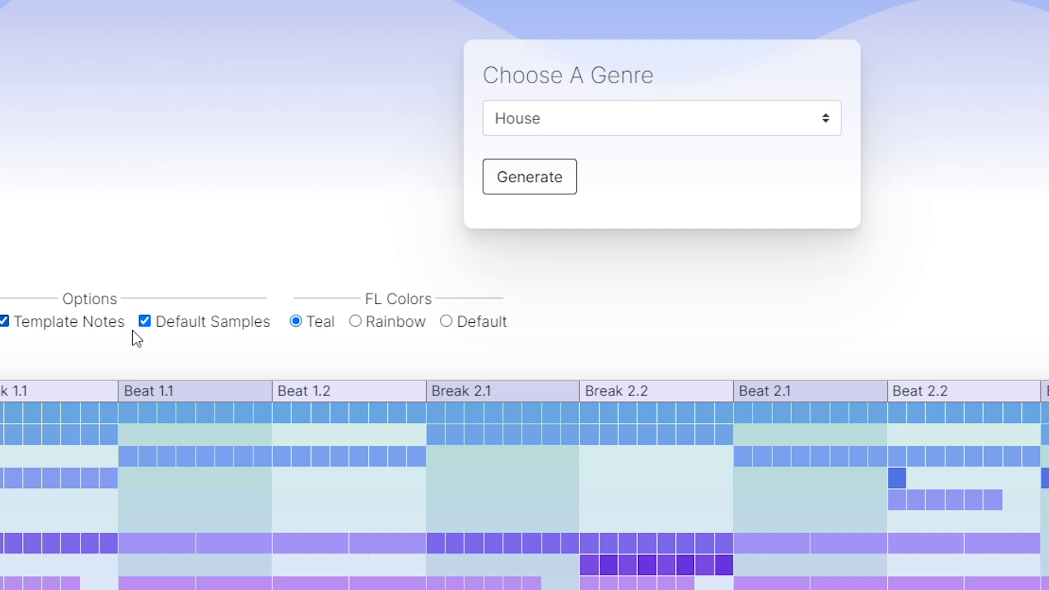
left_click(103, 323)
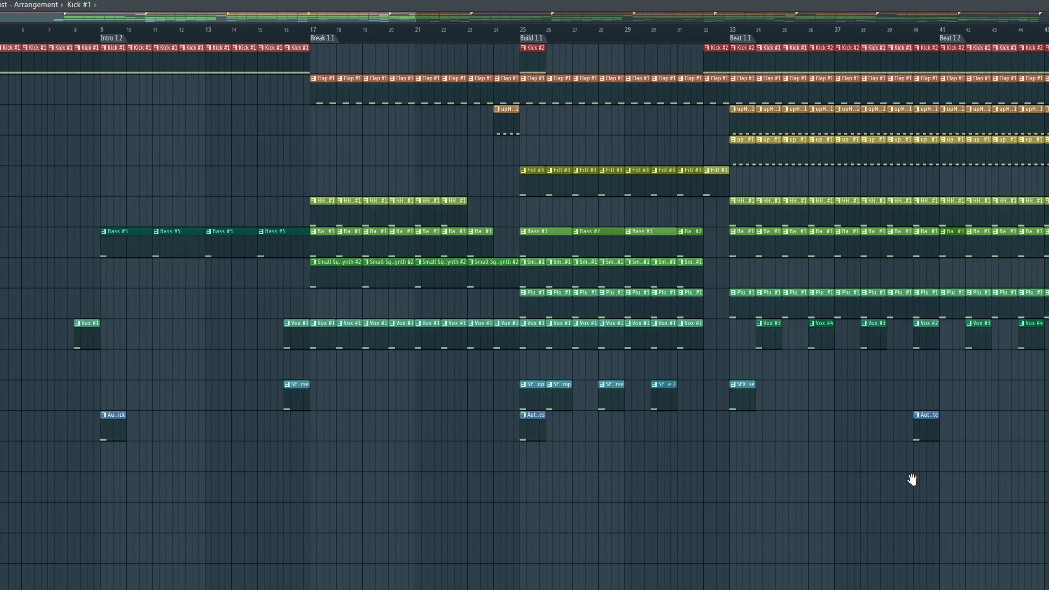
- Play the arrangement from bar 33, stopping once and restarting playback
left_click_drag(912, 479, 621, 502)
left_click(463, 29)
scroll(506, 54, "up", 2)
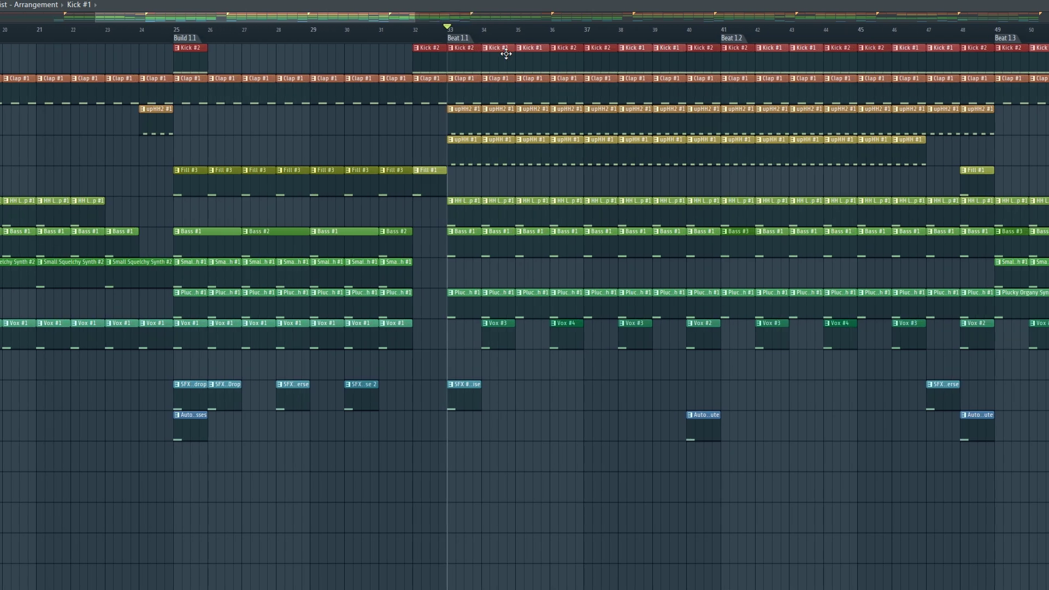
scroll(506, 53, "up", 3)
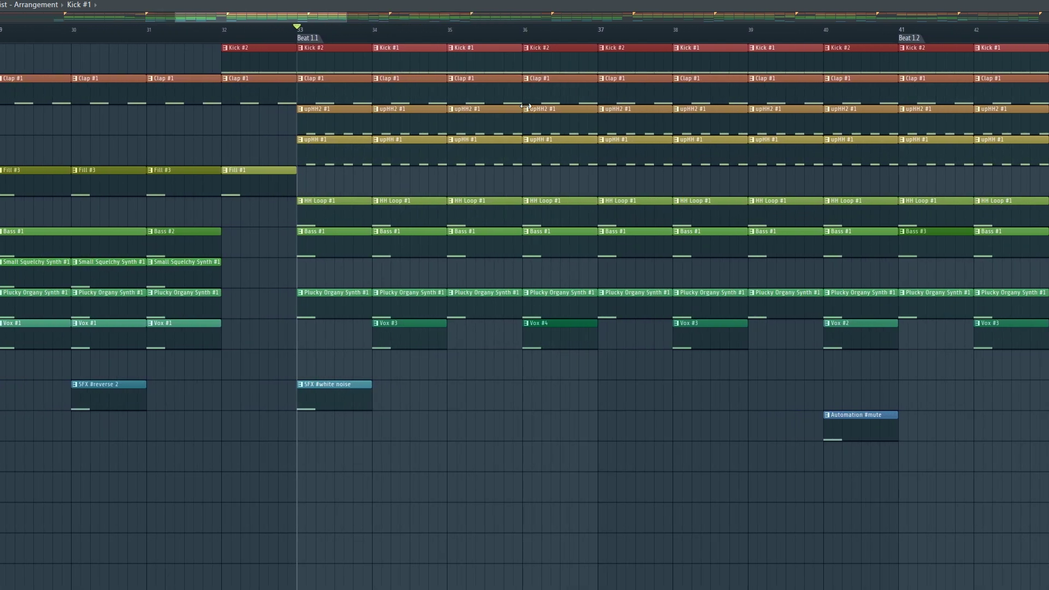
key("space")
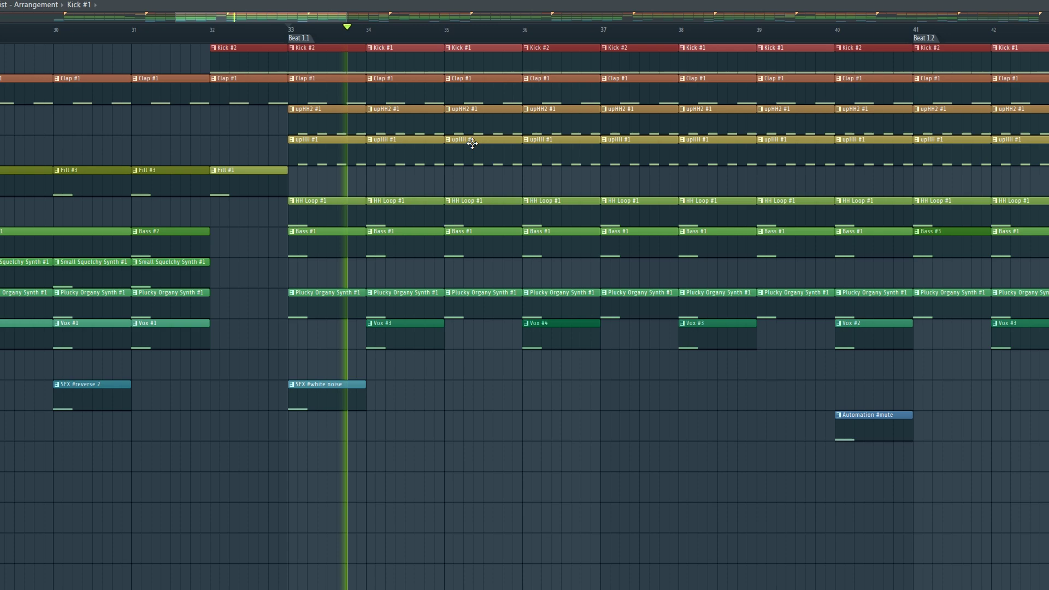
key("space")
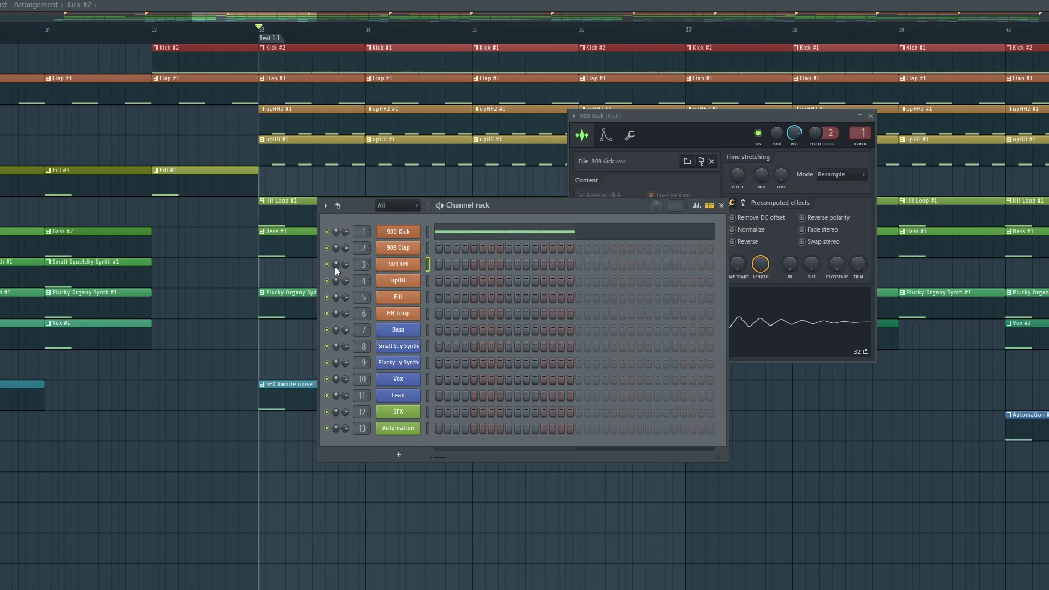
key("space")
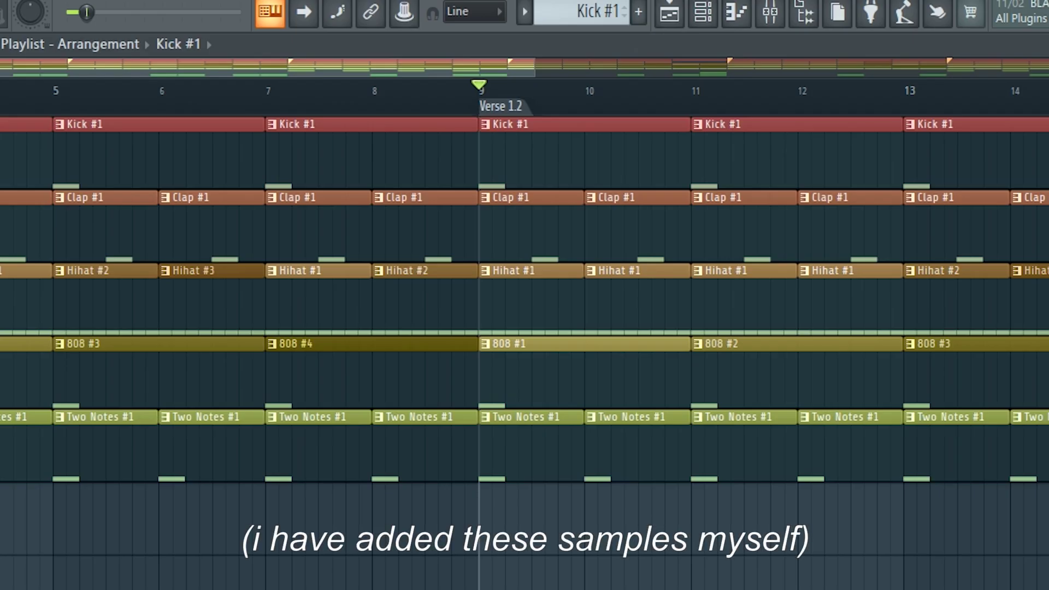
- Audition the 808 and Vox arrangement from bar 9, starting and stopping playback twice
key("space")
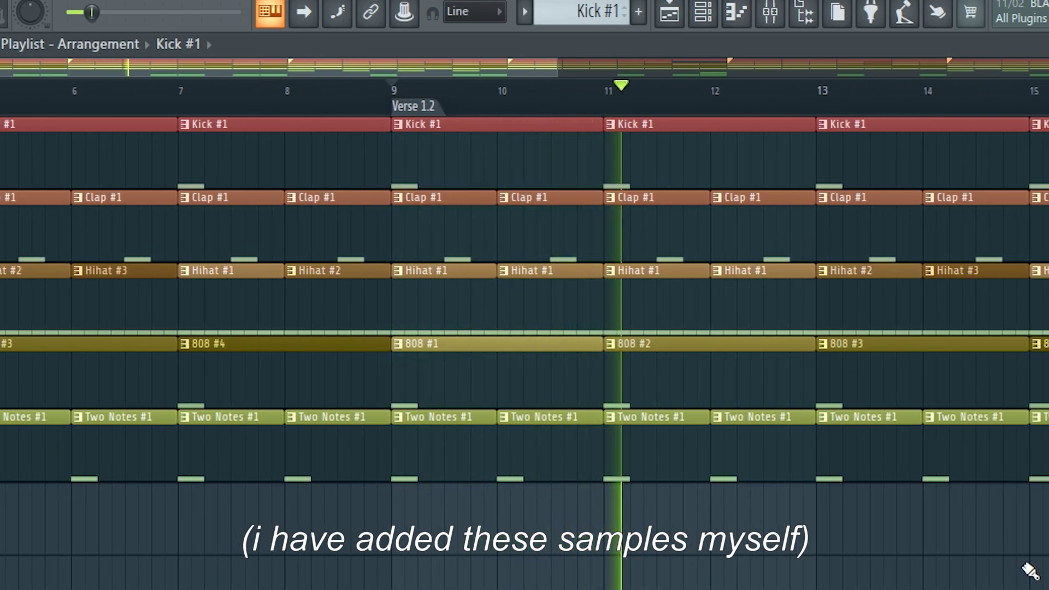
key("space")
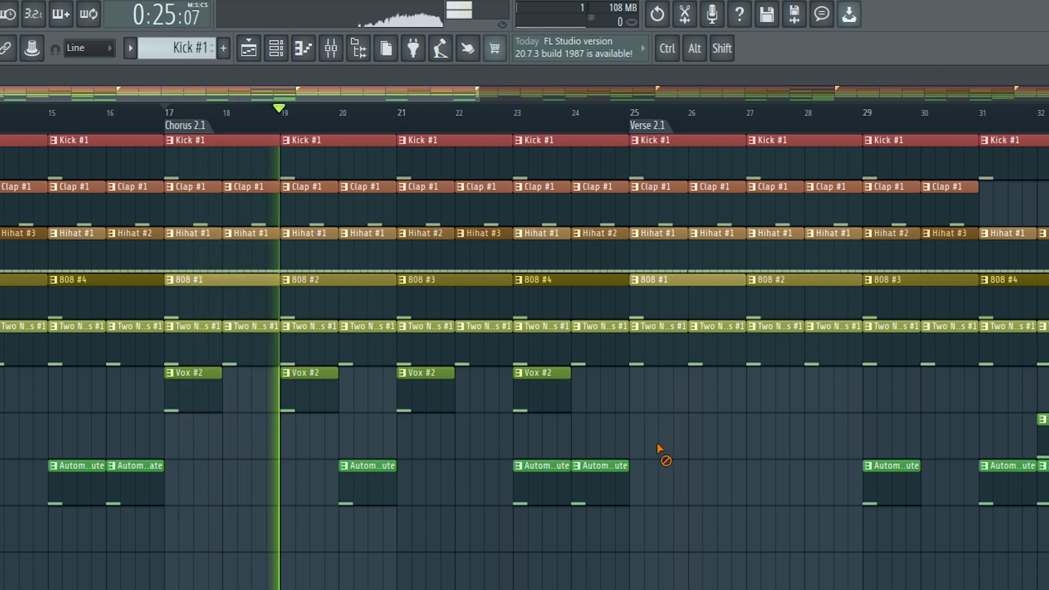
key("space")
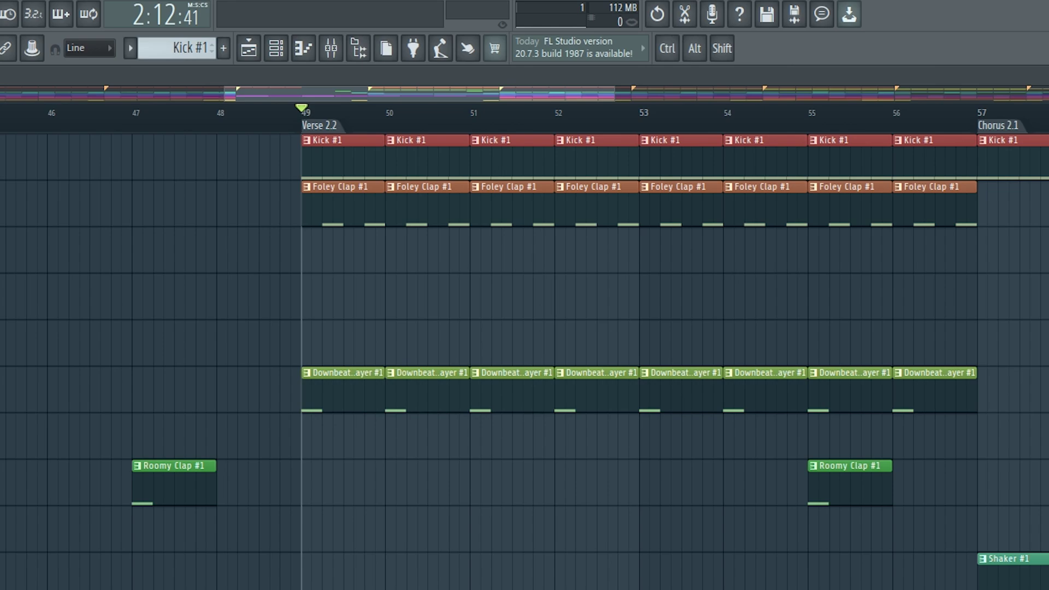
key("space")
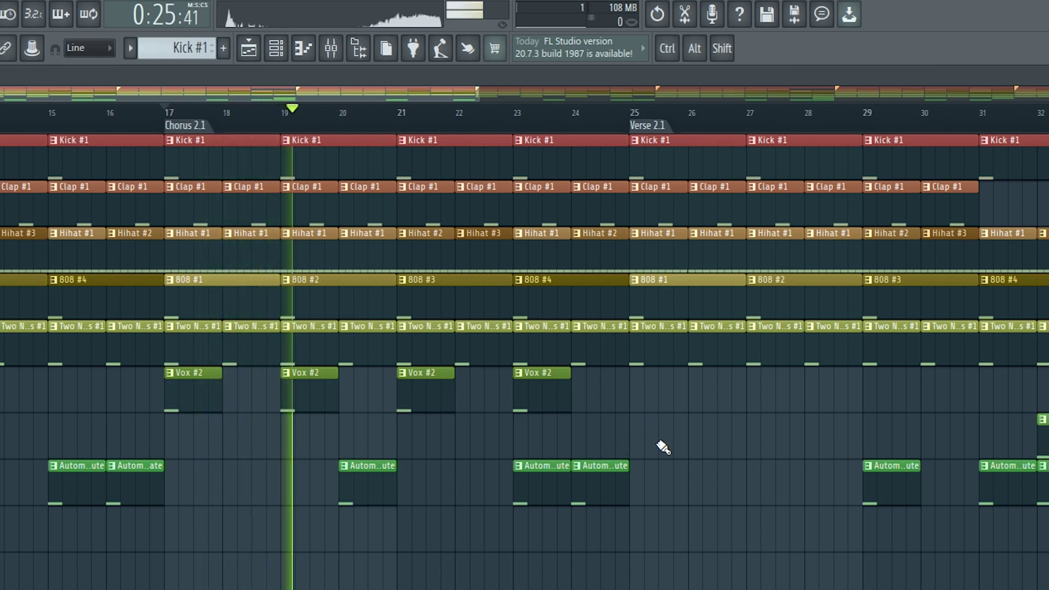
key("space")
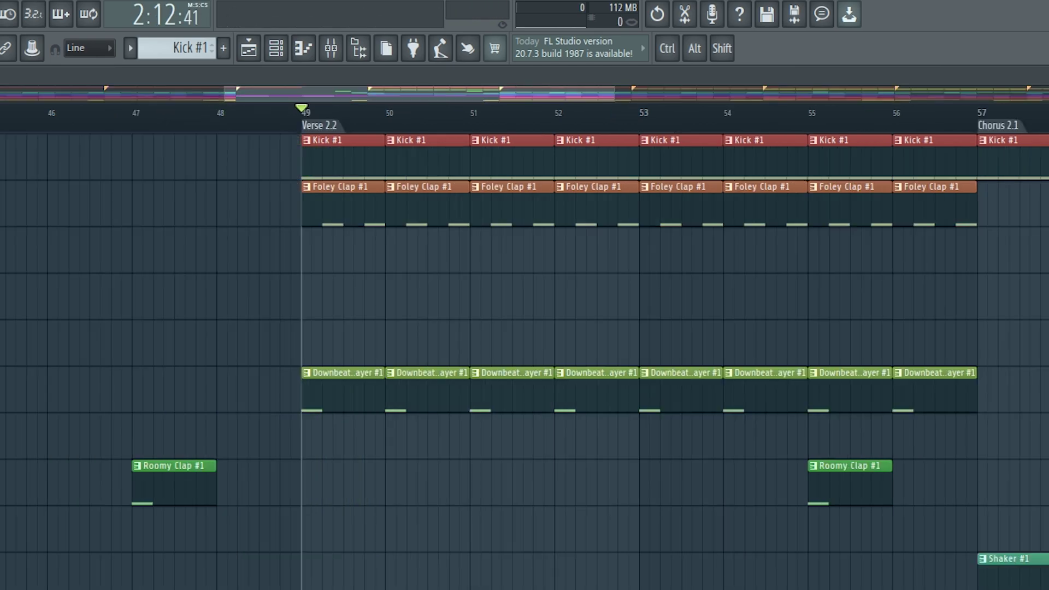
- Bring bar 49 (Verse 2.2) into view and start playback there
scroll(874, 333, "right", 4)
key("space")
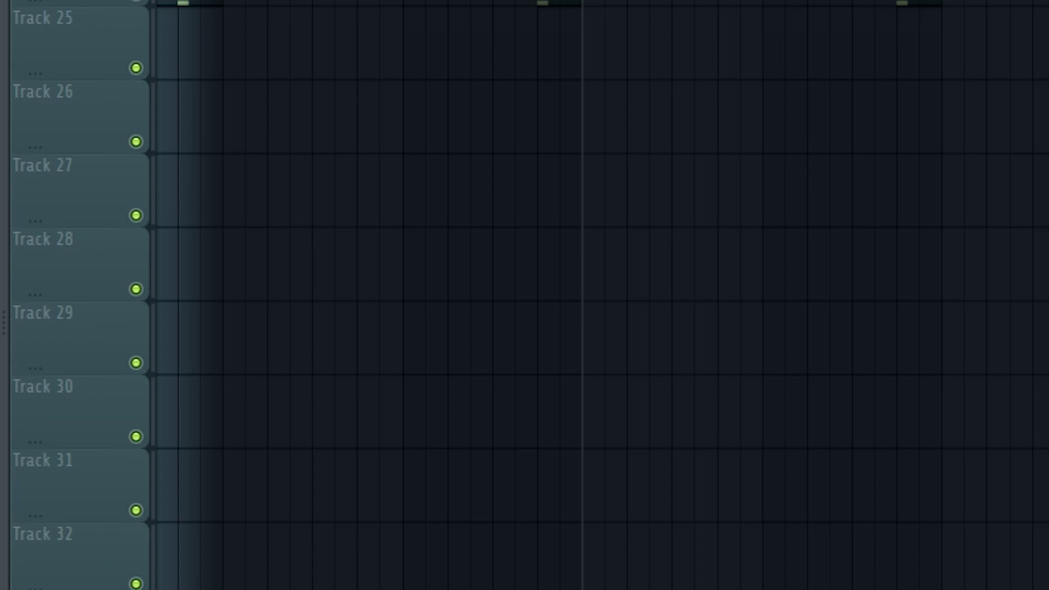
scroll(228, 147, "up", 15)
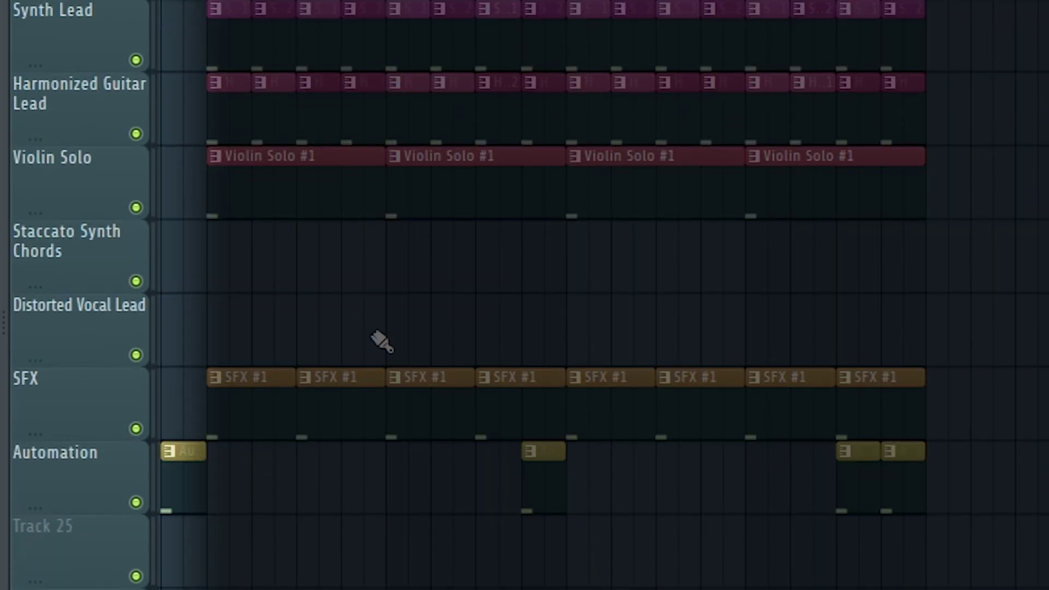
scroll(228, 146, "up", 6)
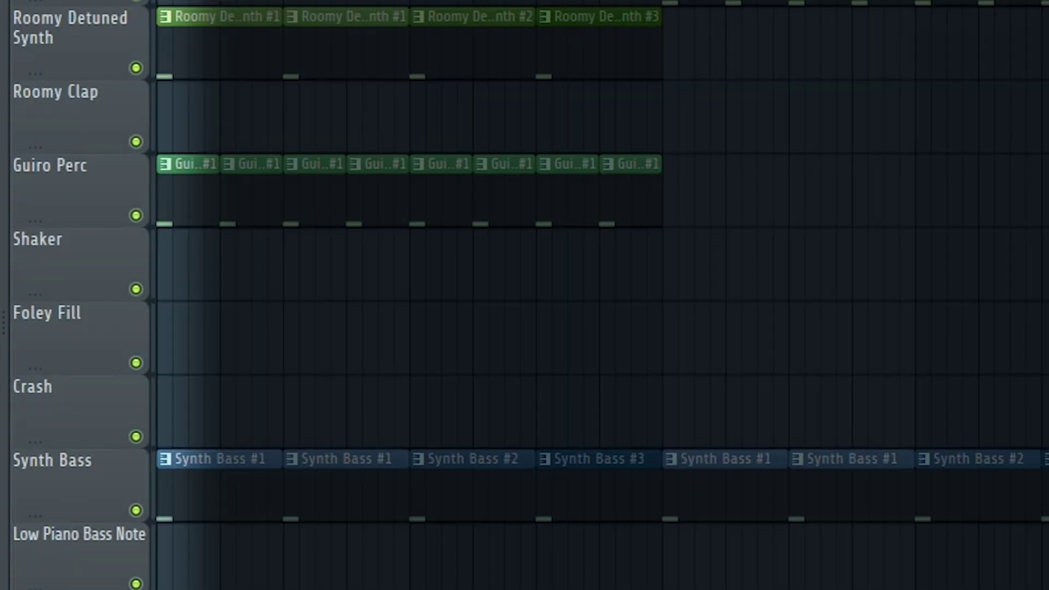
scroll(525, 295, "down", 19)
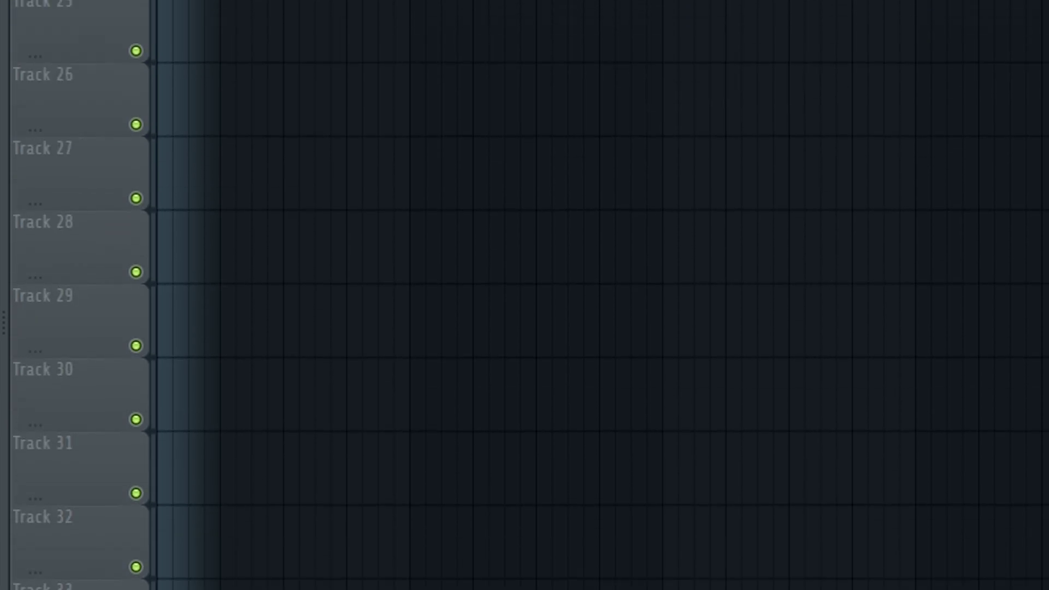
scroll(525, 295, "up", 4)
scroll(525, 295, "up", 11)
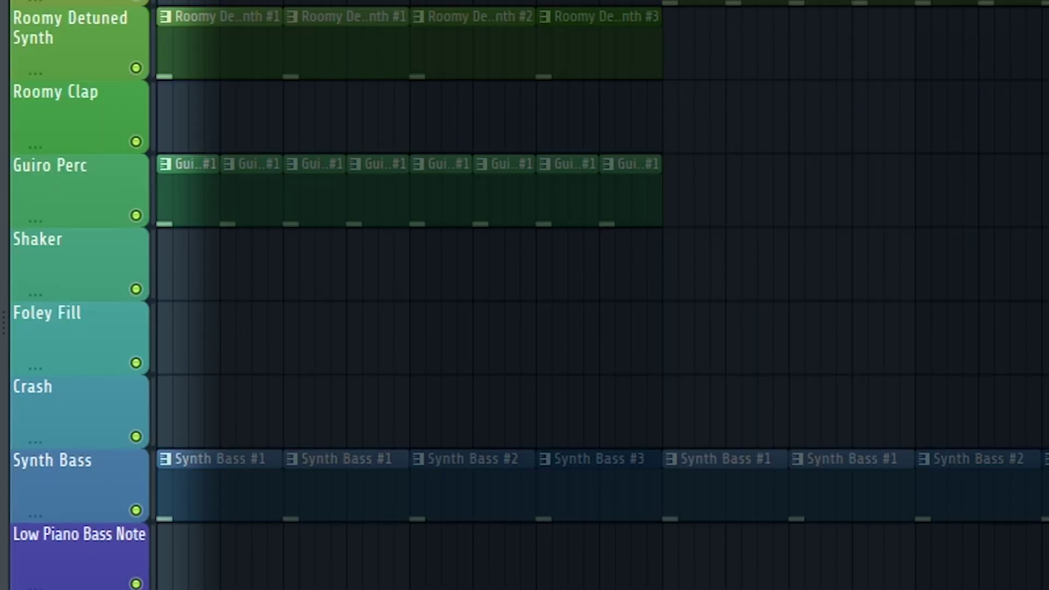
scroll(525, 295, "down", 9)
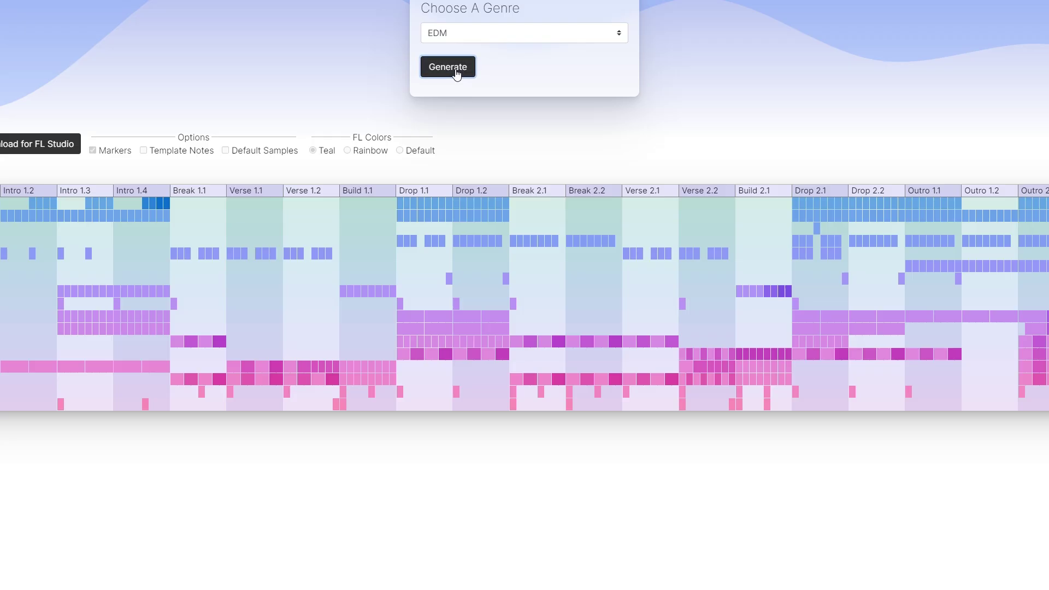
left_click(457, 72)
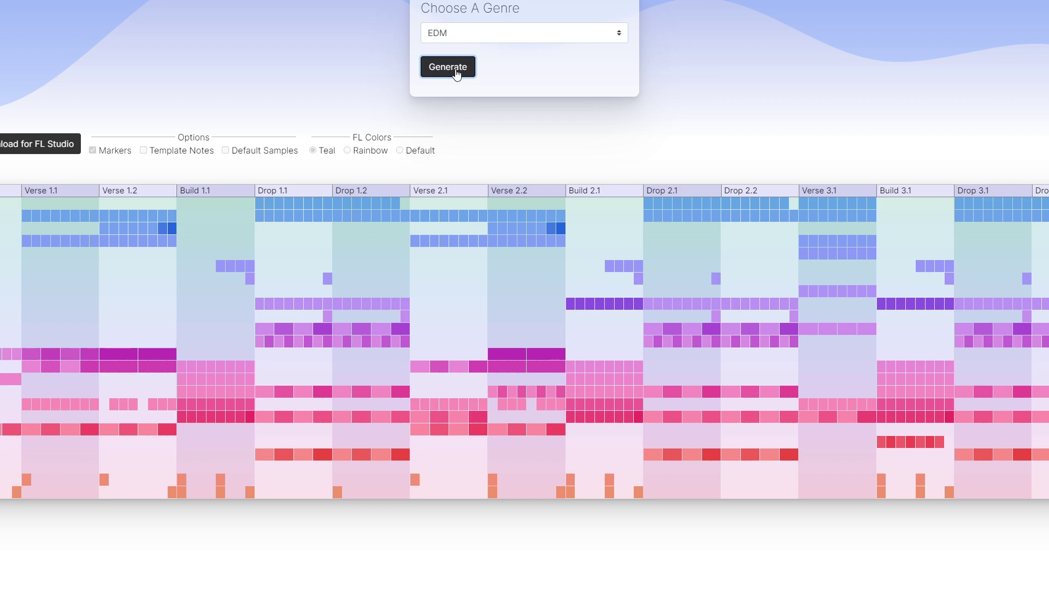
- Regenerate the EDM song structure five times in a row
left_click(458, 73)
left_click(458, 73)
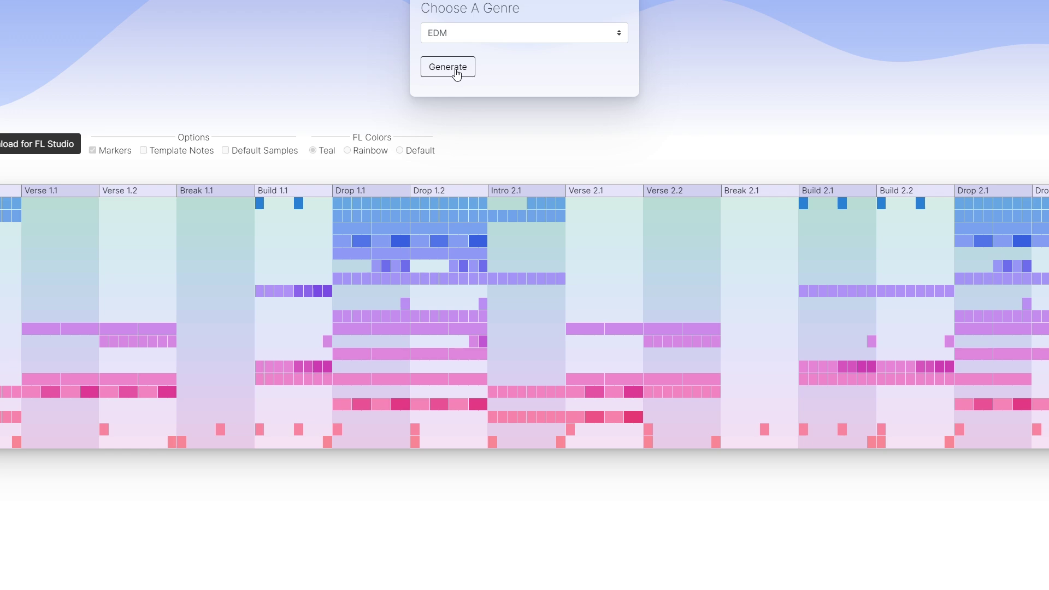
left_click(458, 72)
left_click(451, 68)
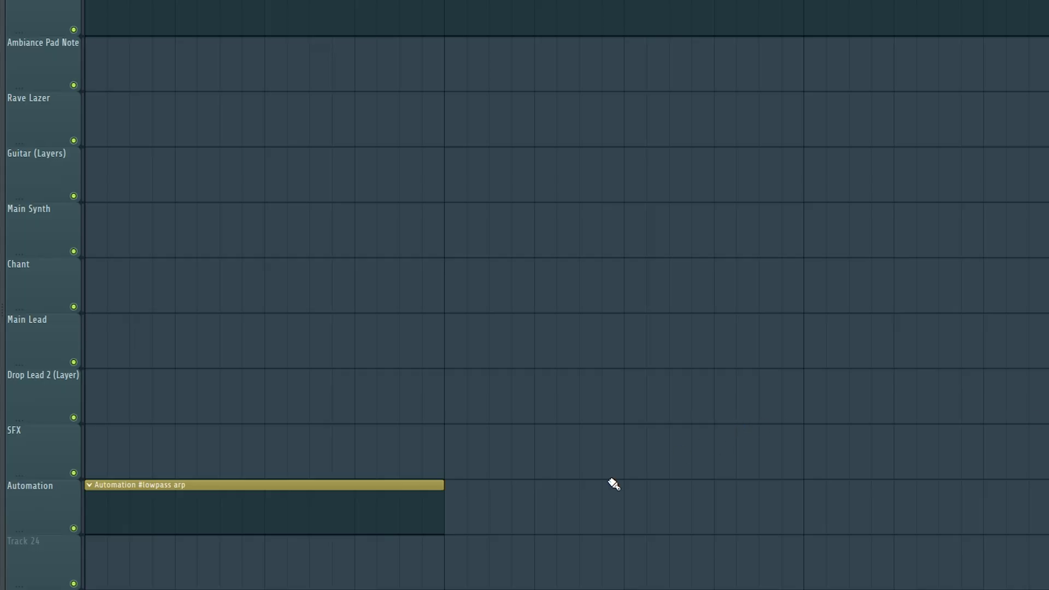
scroll(185, 398, "up", 10)
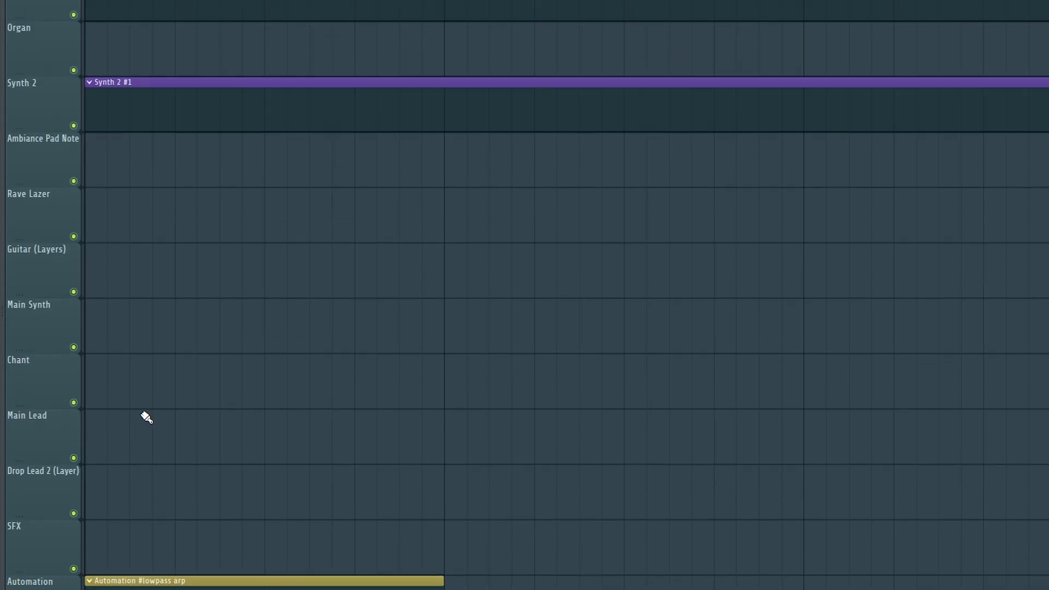
scroll(150, 237, "down", 5)
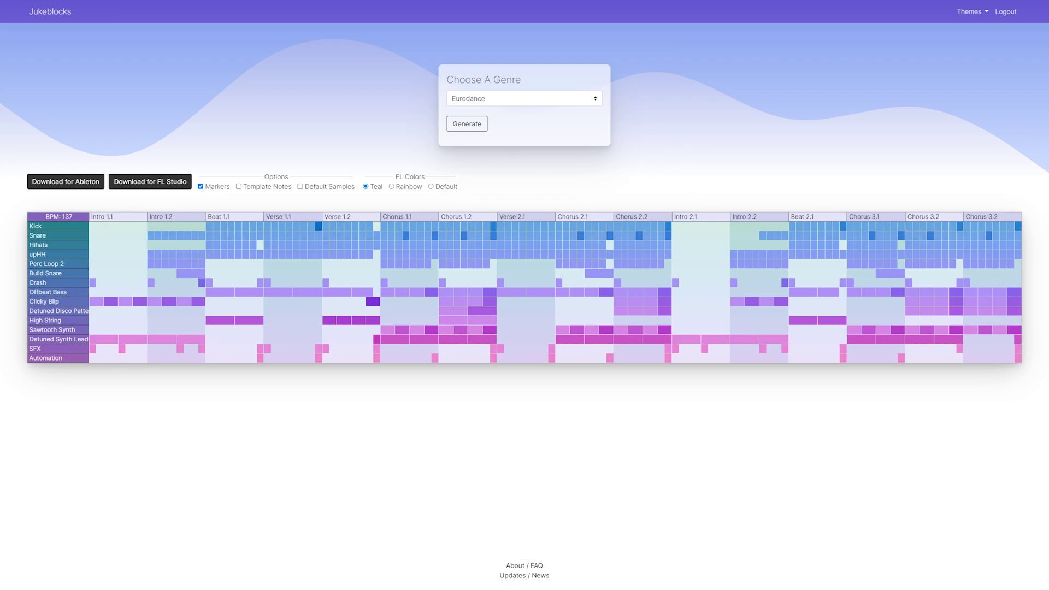
- Switch the genre dropdown from Eurodance to Pop/Trap with the Down arrow key
key("Down")
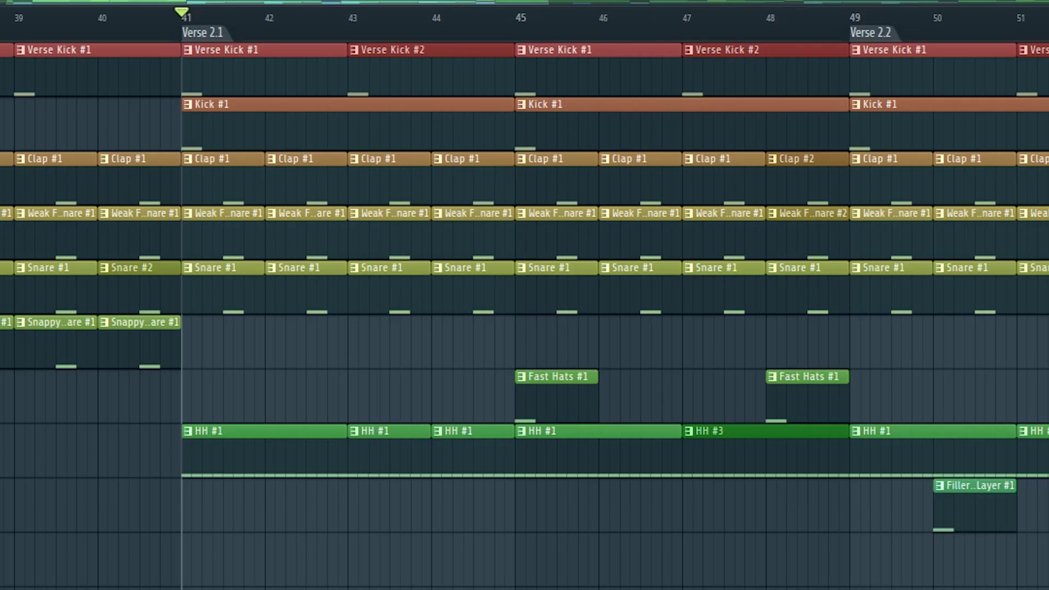
key("space")
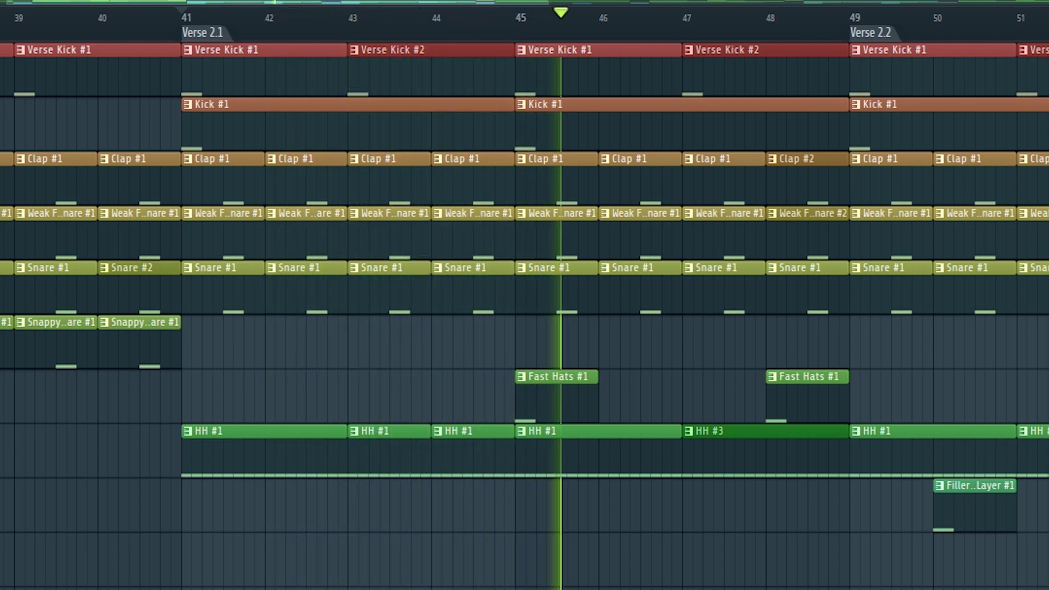
key("space")
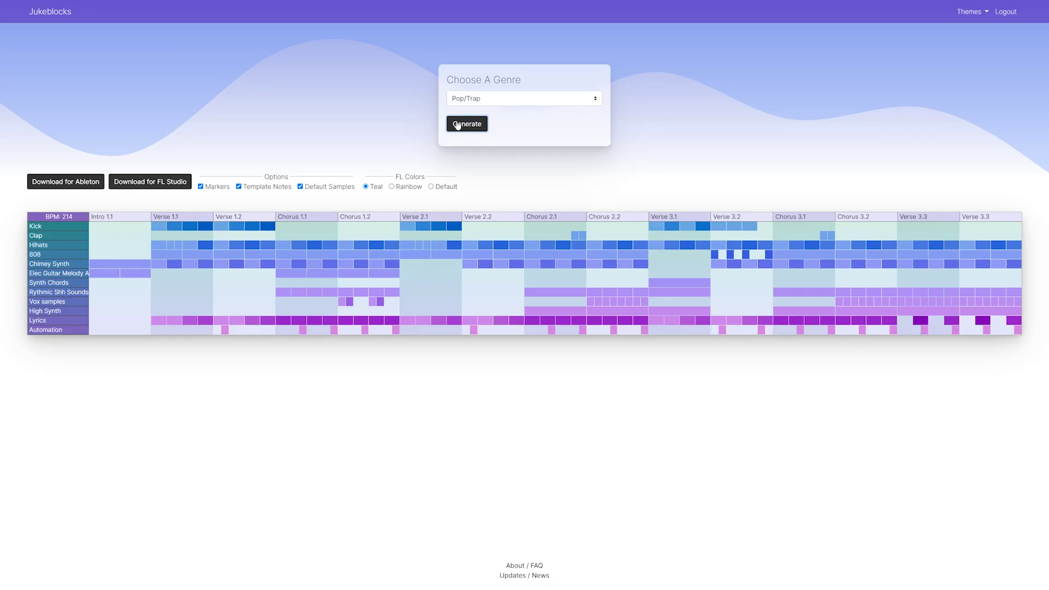
- Generate new Pop/Trap and House structures, then select Trap/Hiphop as the genre
left_click(458, 125)
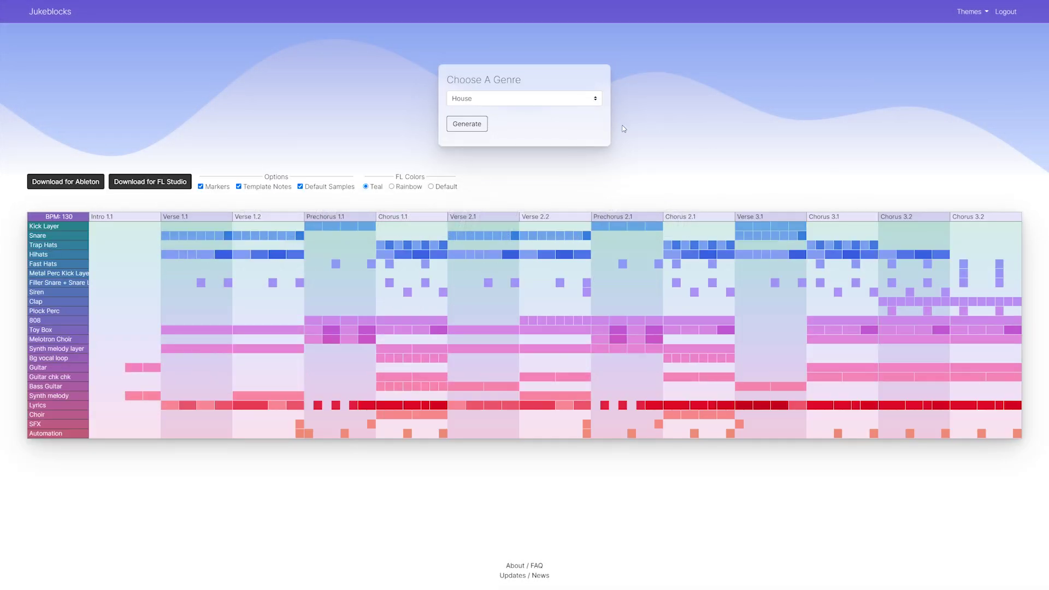
left_click(476, 125)
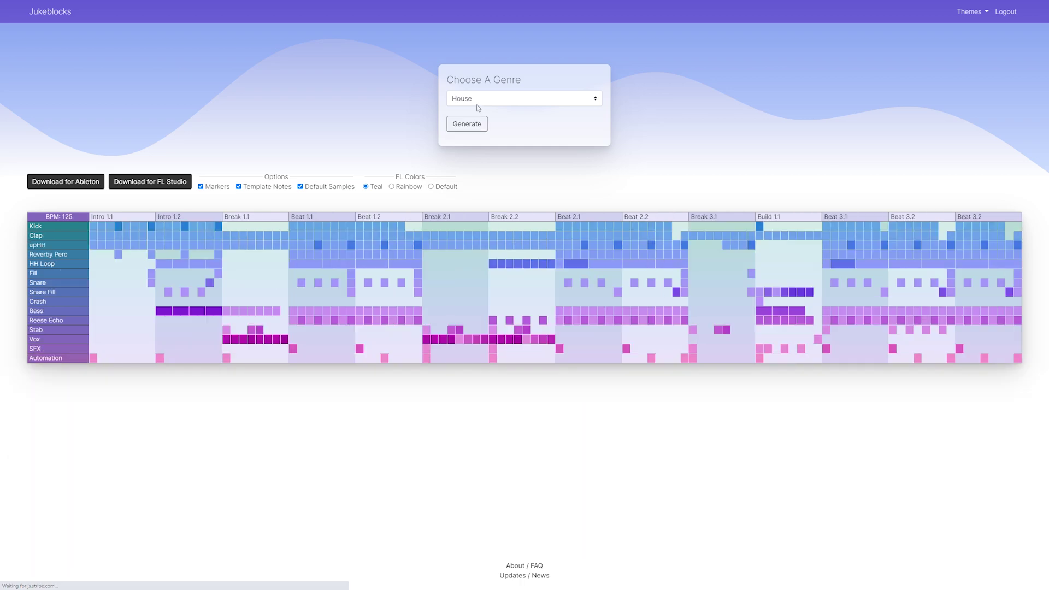
left_click(477, 99)
left_click(472, 117)
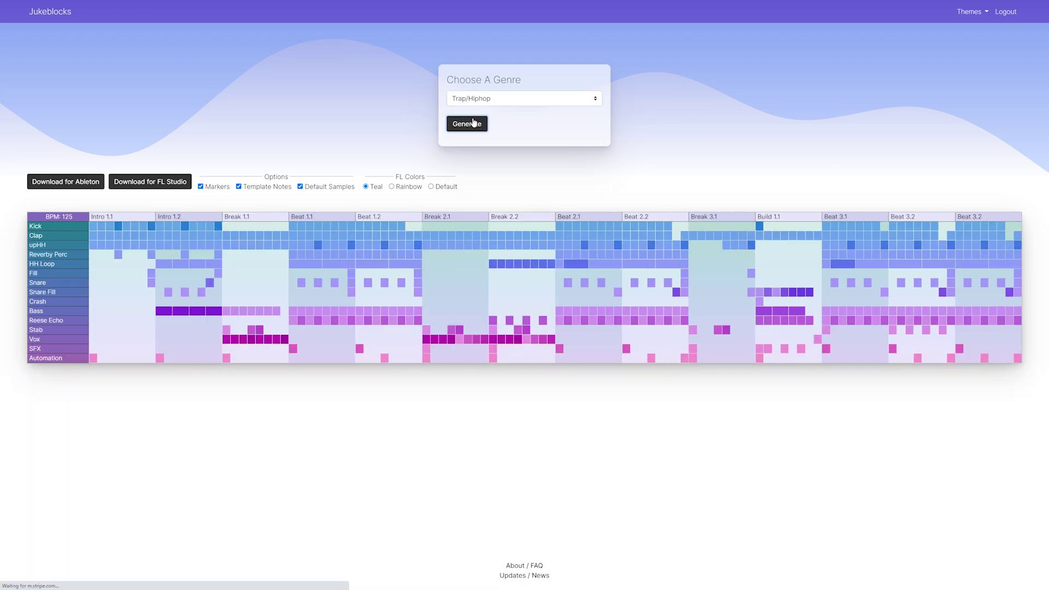
- Switch the genre to Pop and generate a Pop song structure
left_click(478, 99)
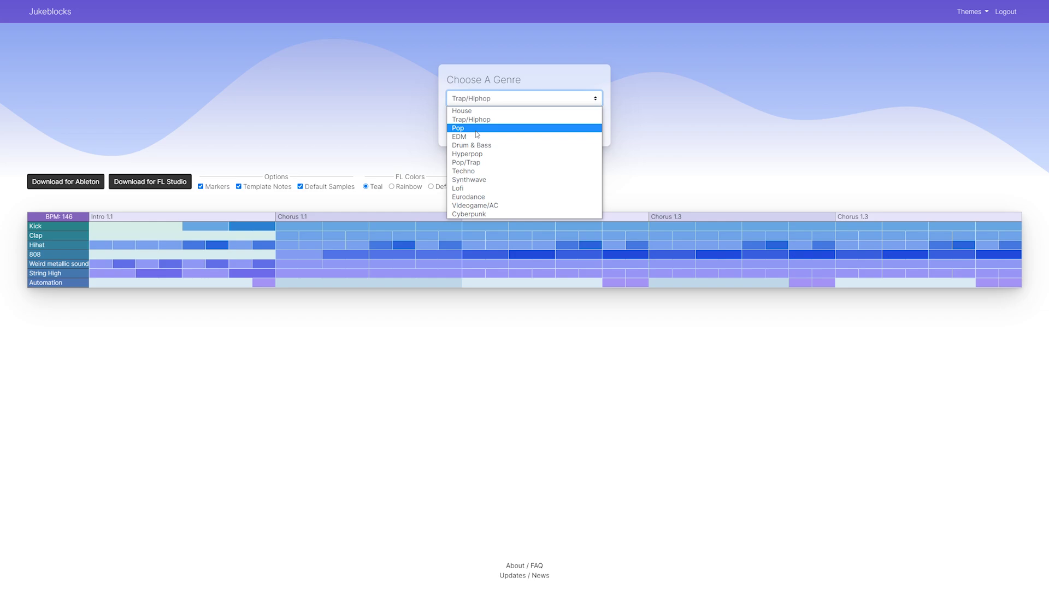
left_click(472, 125)
left_click(473, 123)
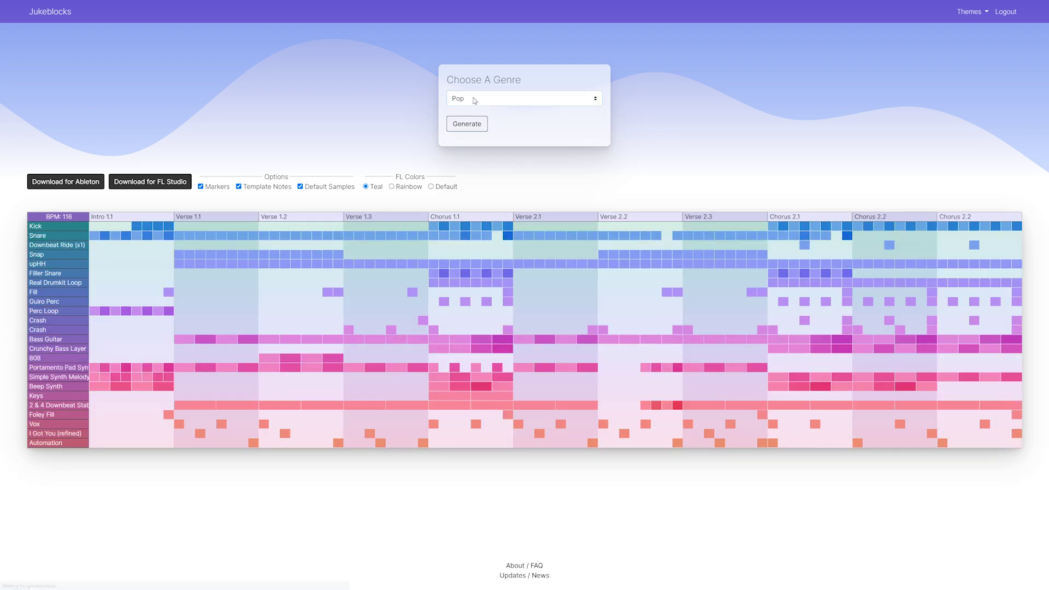
- Switch to EDM, generate a structure, and play the drum machine's current pattern
left_click(474, 100)
left_click(471, 137)
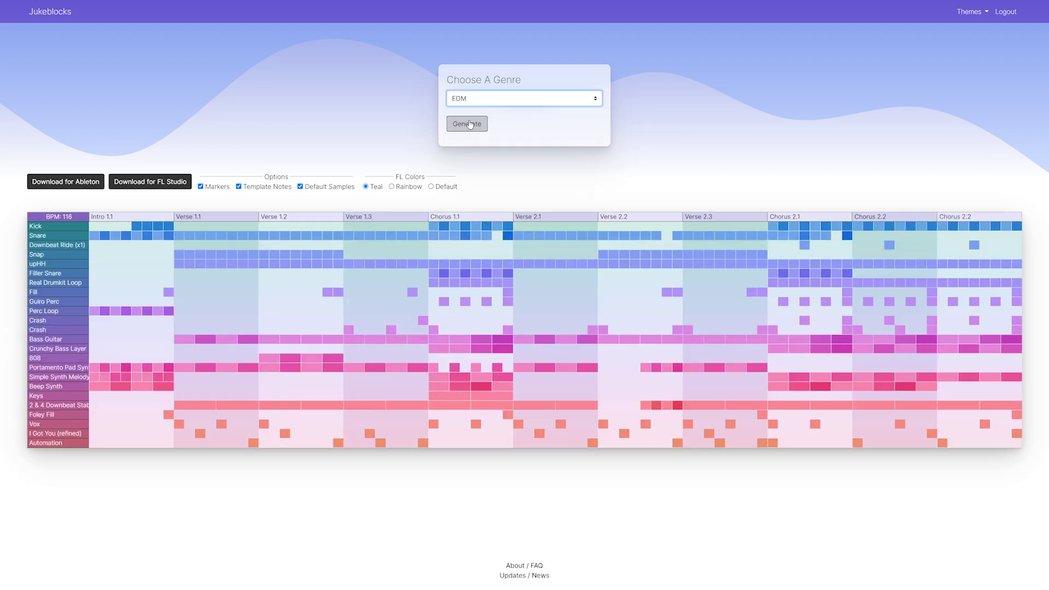
left_click(467, 123)
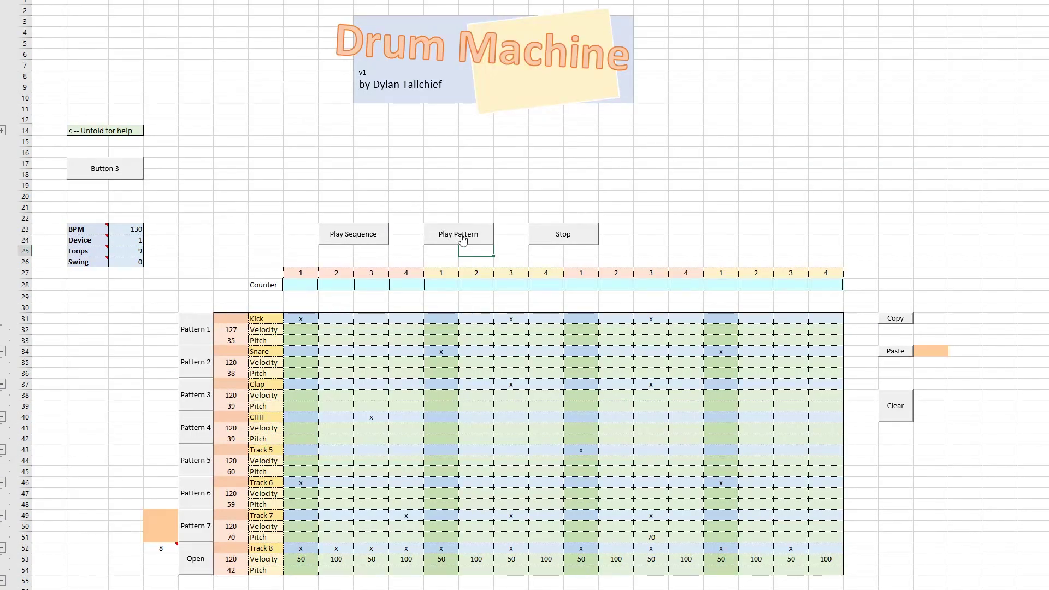
left_click(462, 239)
scroll(470, 218, "down", 2)
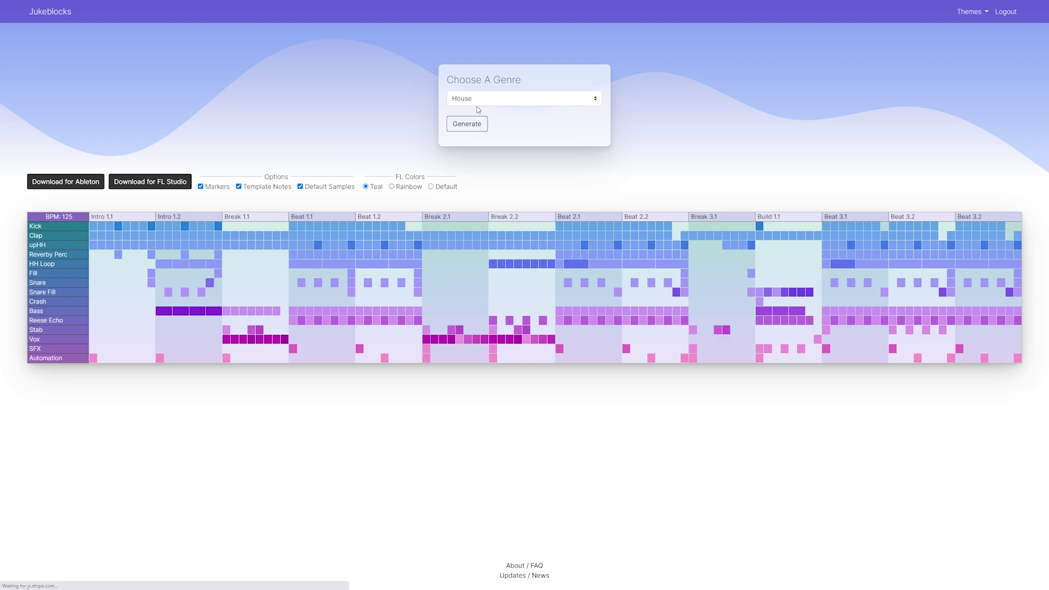
- Select Trap/Hiphop, then Pop, and generate a Pop song structure
left_click(477, 98)
left_click(476, 117)
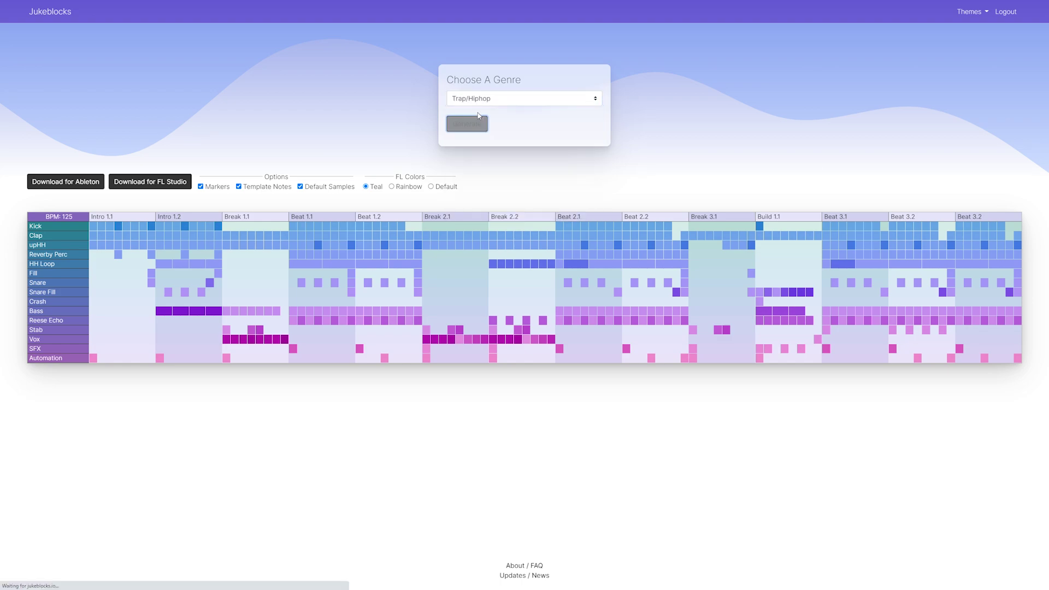
left_click(476, 98)
left_click(472, 126)
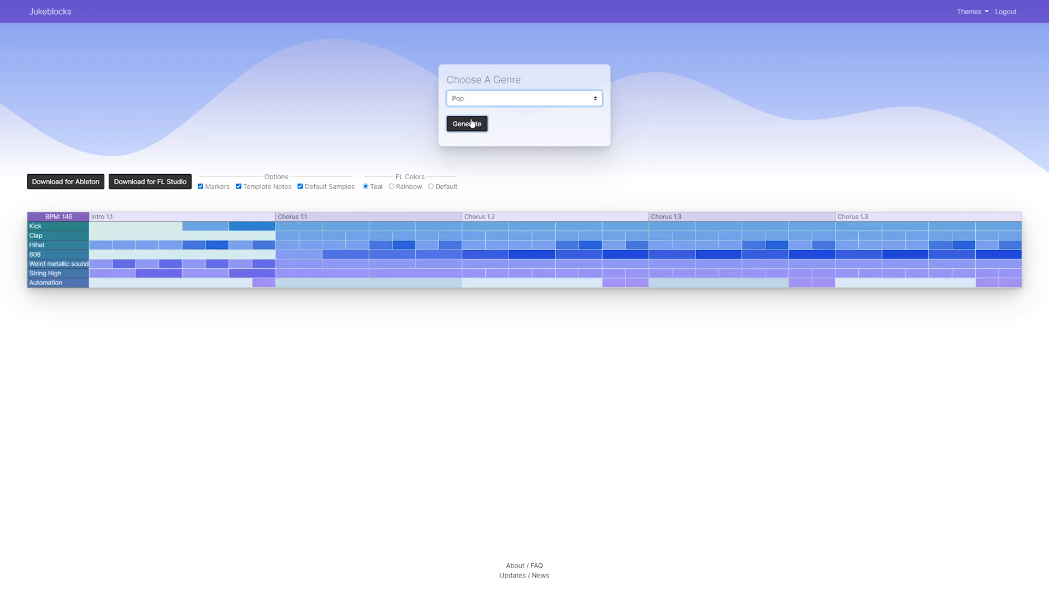
left_click(472, 123)
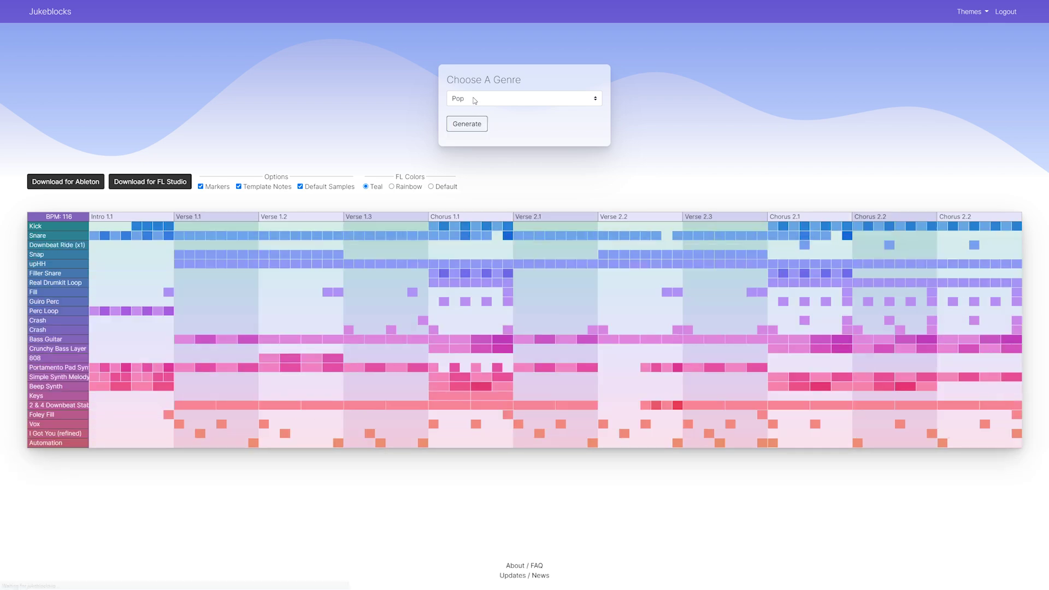
- Generate an EDM structure, then a Drum & Bass structure
left_click(475, 102)
left_click(470, 134)
left_click(469, 125)
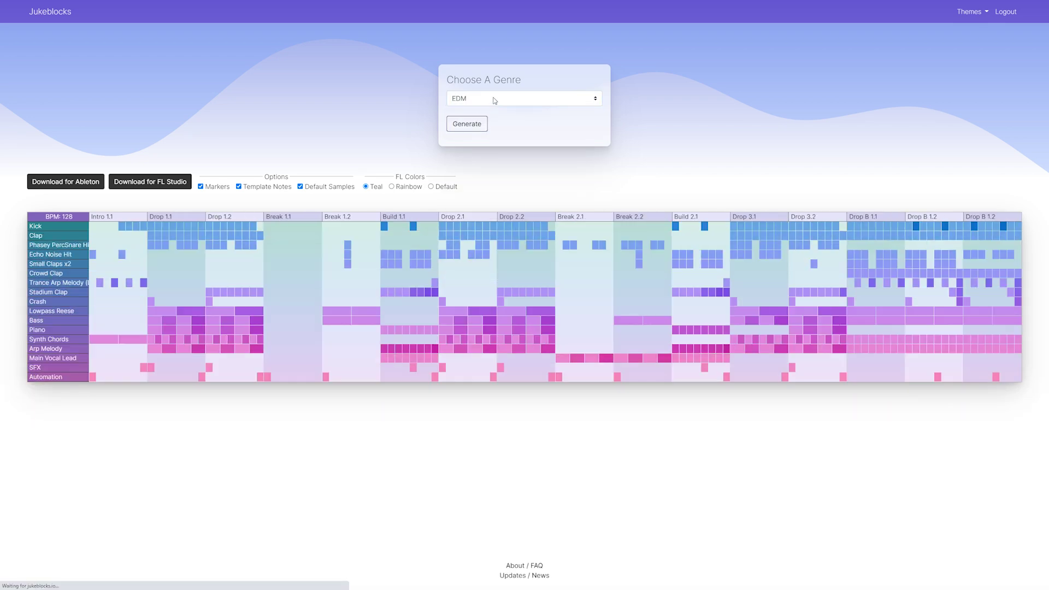
left_click(495, 99)
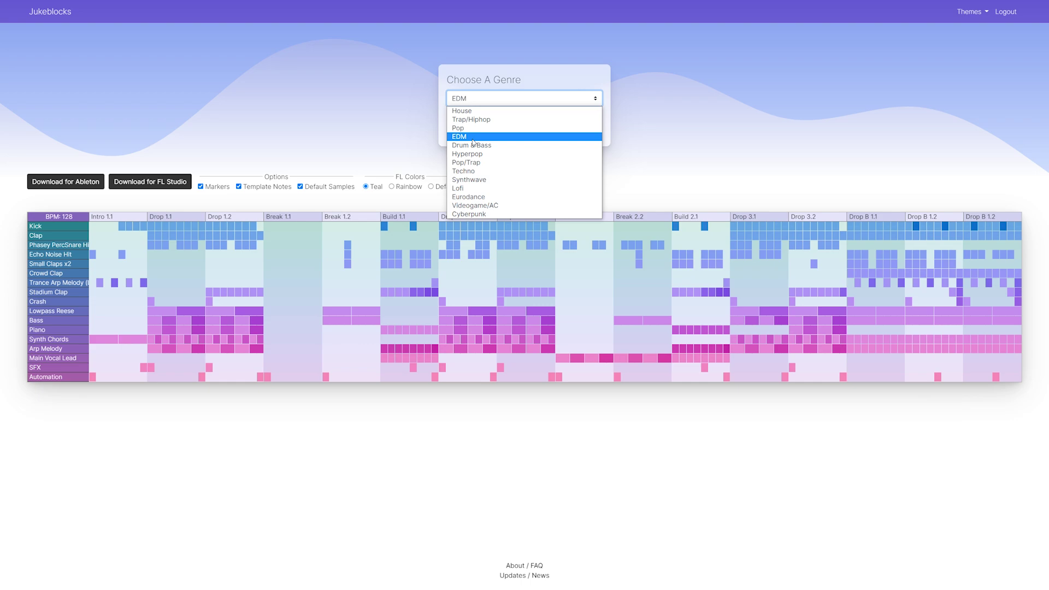
left_click(471, 144)
left_click(474, 128)
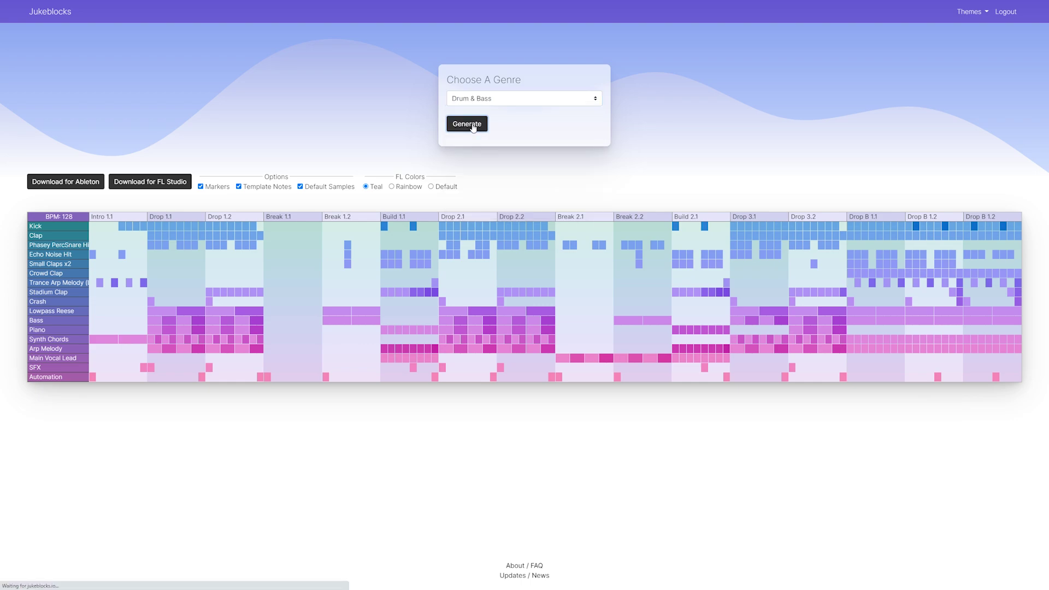
- Generate a Hyperpop structure, then a Pop/Trap structure
left_click(486, 99)
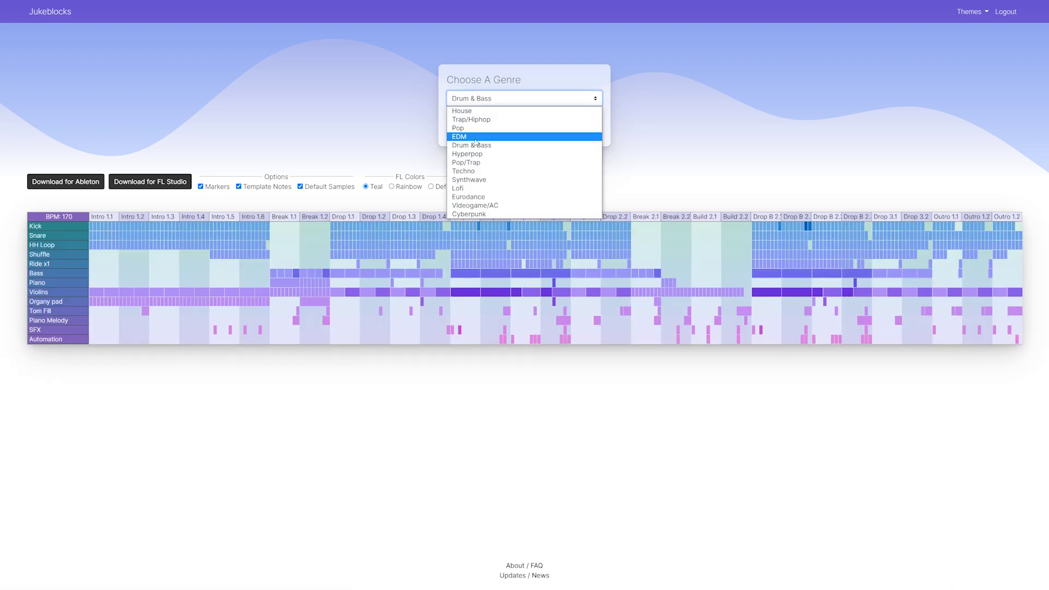
left_click(476, 154)
left_click(471, 127)
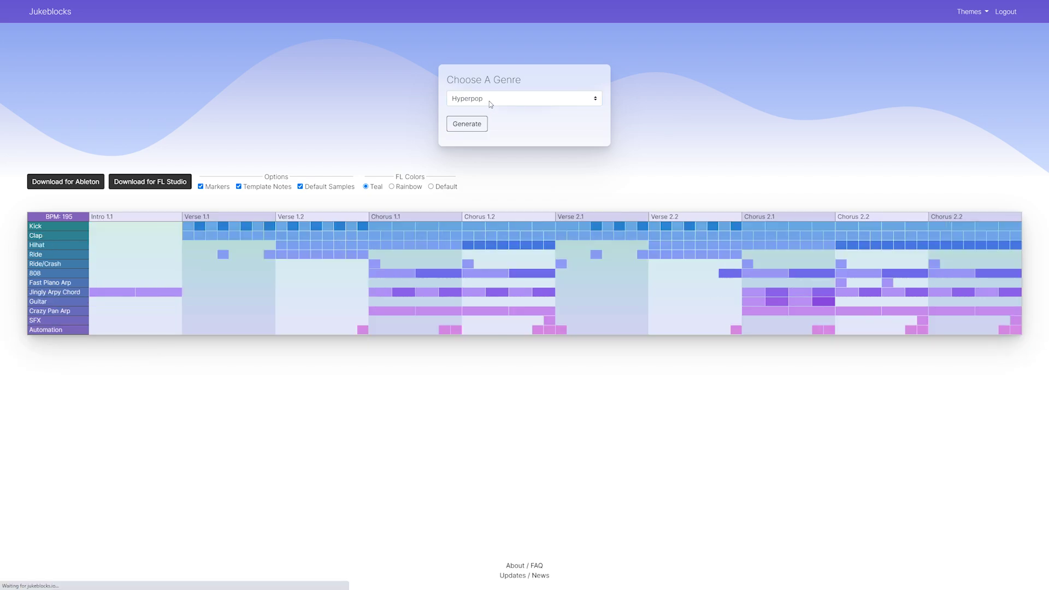
left_click(490, 99)
left_click(480, 162)
left_click(468, 124)
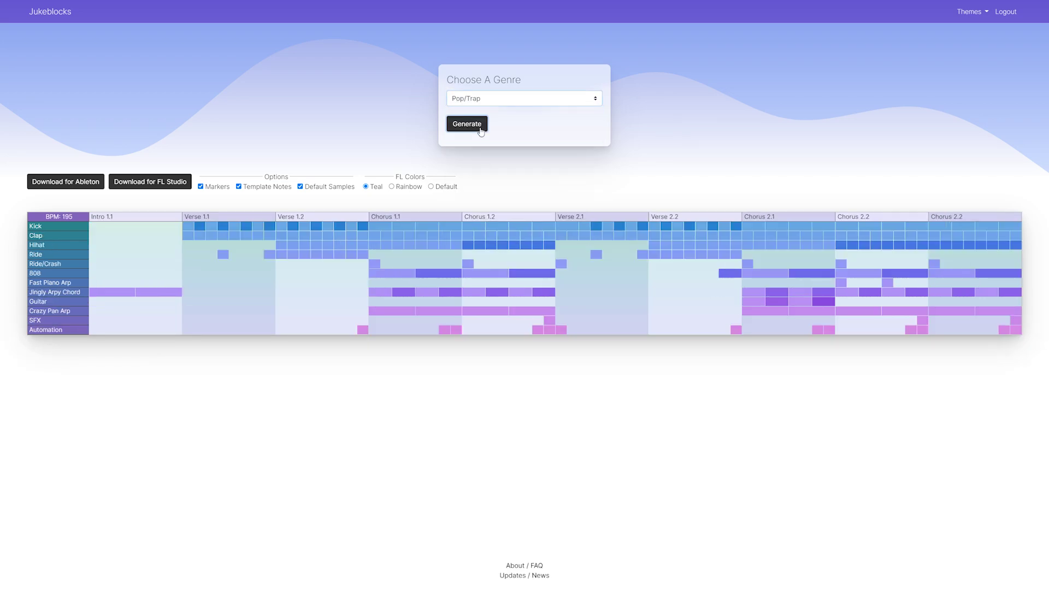